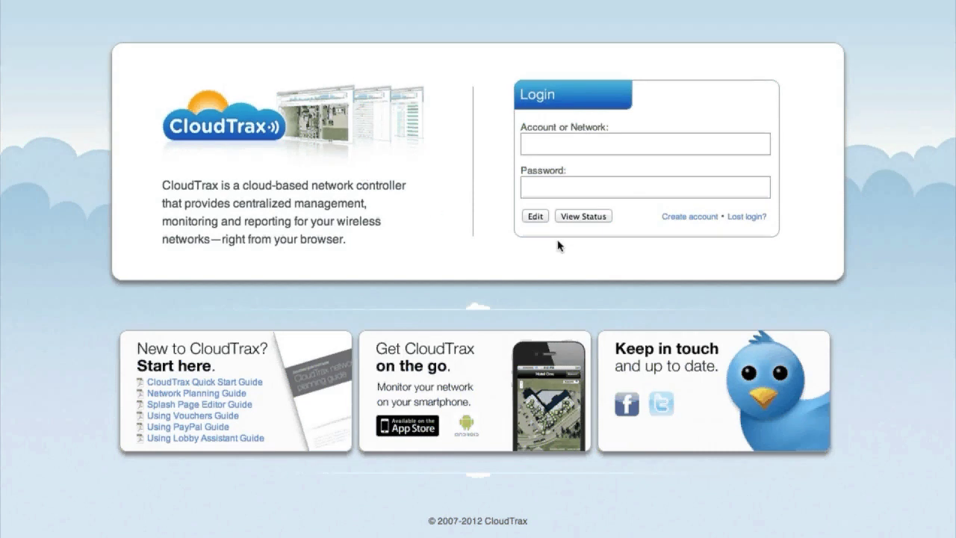
# Create and submit master login AuraDental with a password, the owner's e-mail and first name
pyautogui.click(691, 217)
pyautogui.click(341, 140)
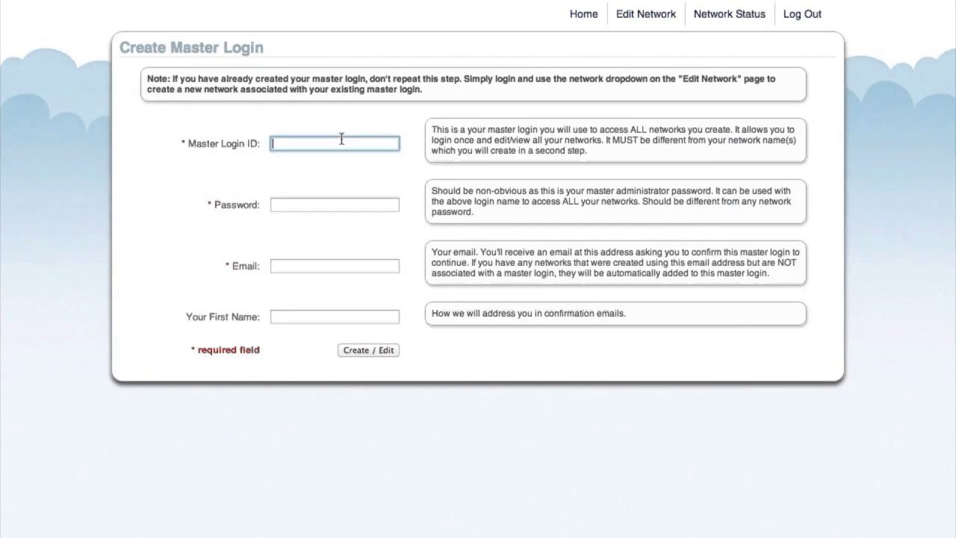
pyautogui.write('Aur')
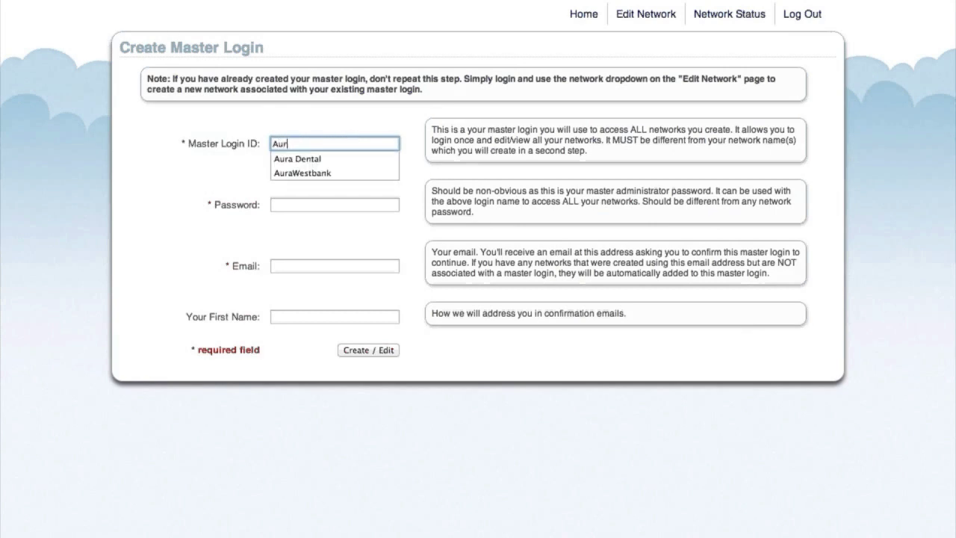
pyautogui.write('aDental')
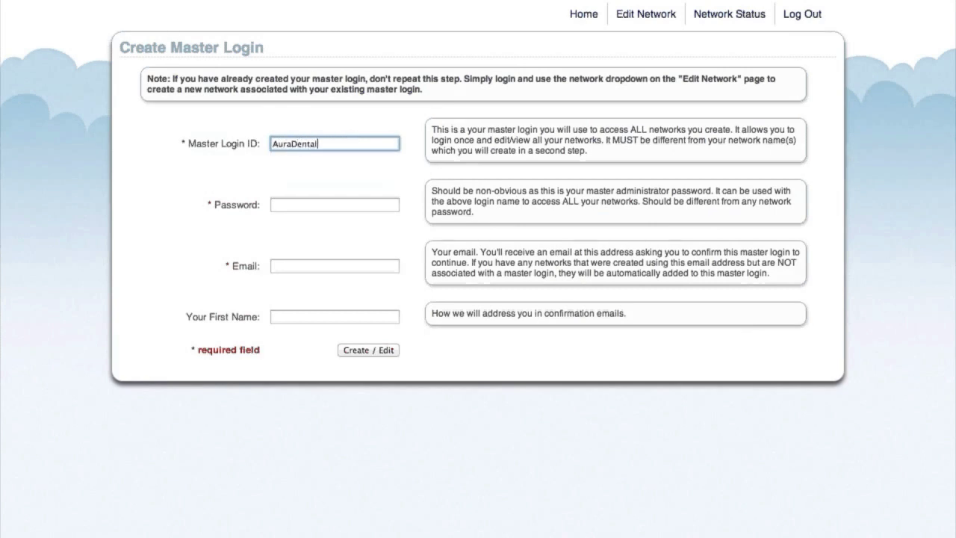
pyautogui.click(335, 205)
pyautogui.write('••••••••')
pyautogui.press('Tab')
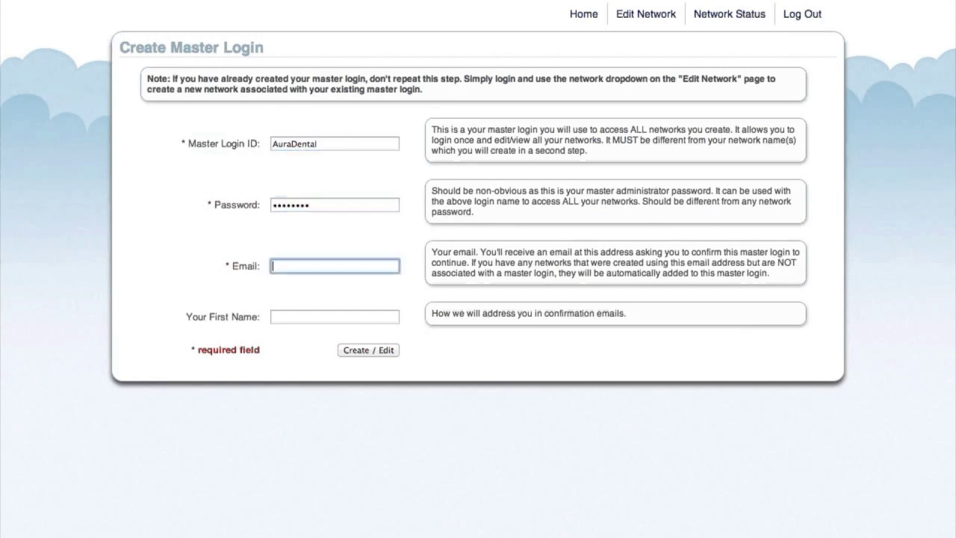
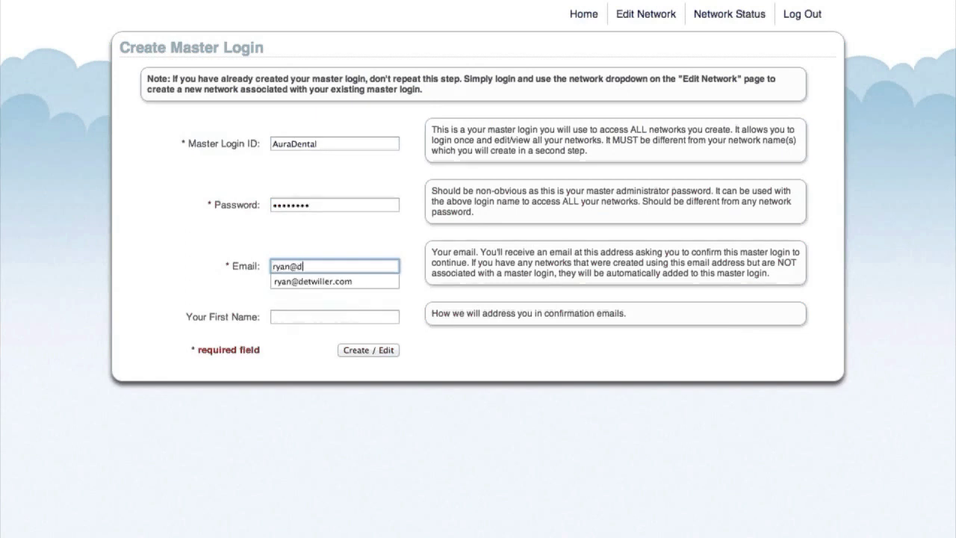
pyautogui.press('Tab')
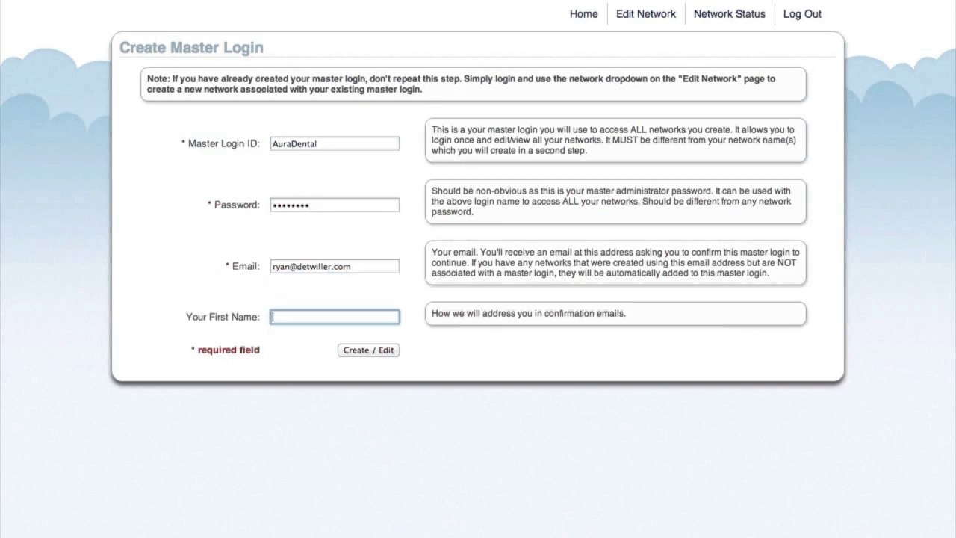
pyautogui.write('Ryan')
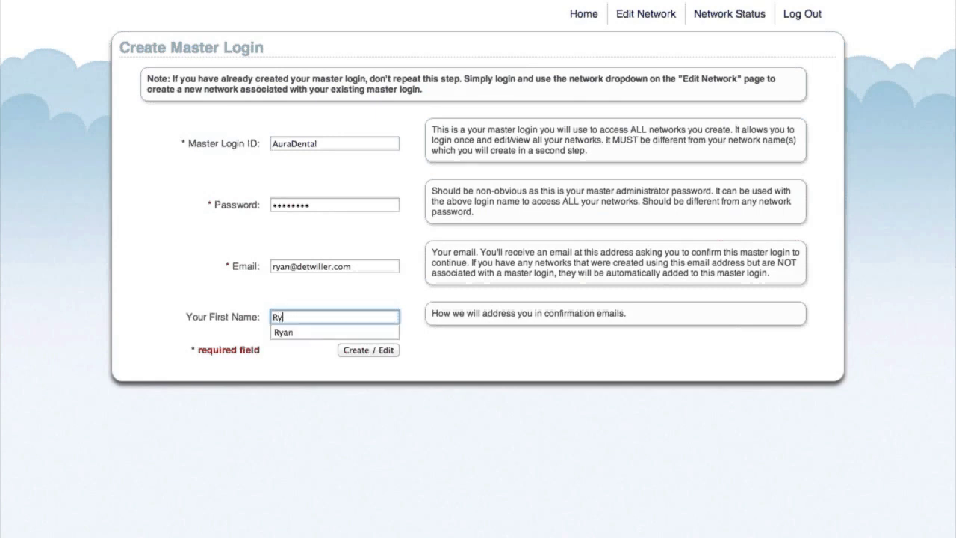
pyautogui.click(342, 332)
pyautogui.click(385, 356)
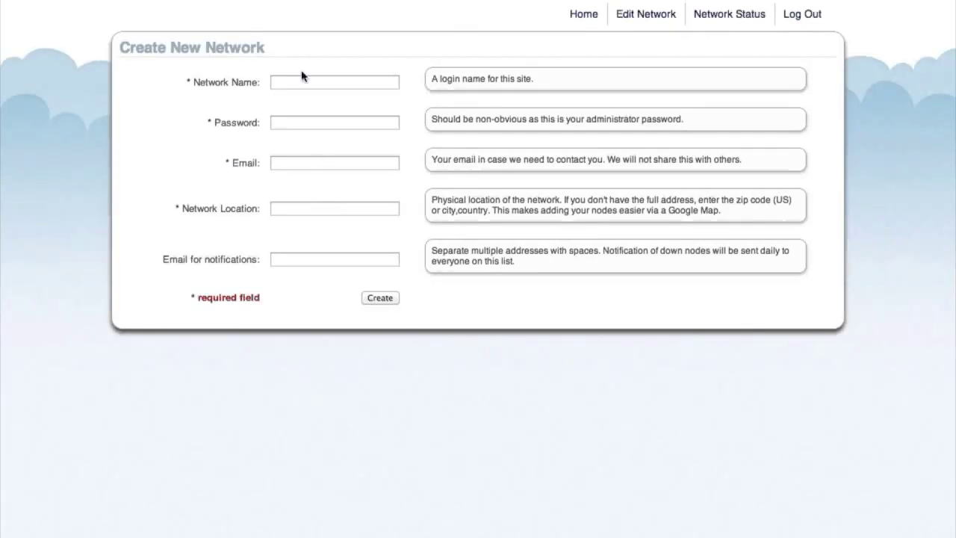
# Create the Aura Dental network with an admin password, contact e-mail, clinic address and notification e-mail
pyautogui.click(298, 89)
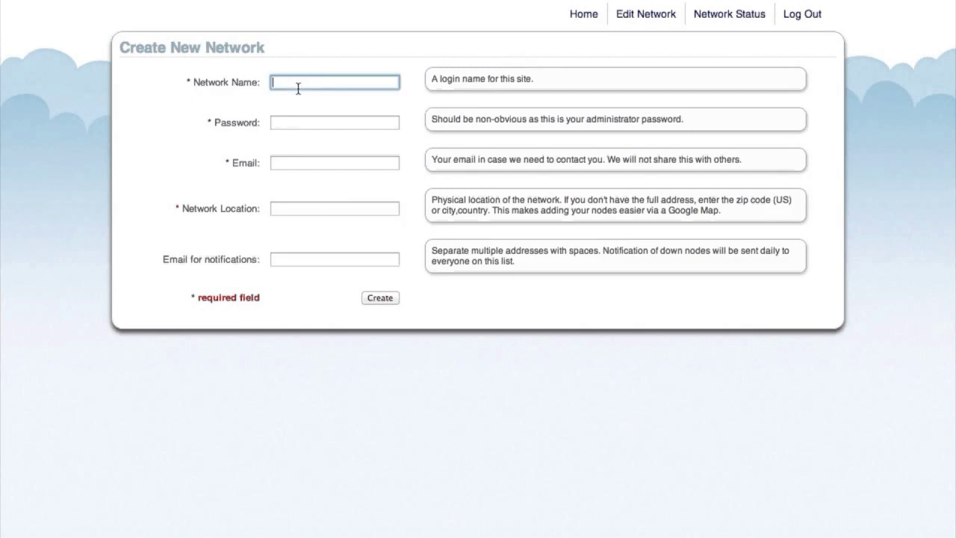
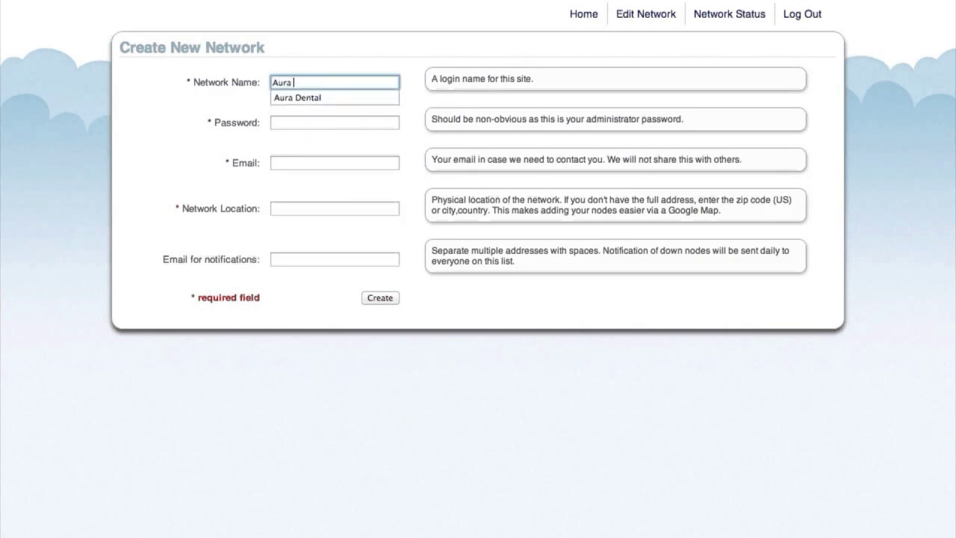
pyautogui.press('Tab')
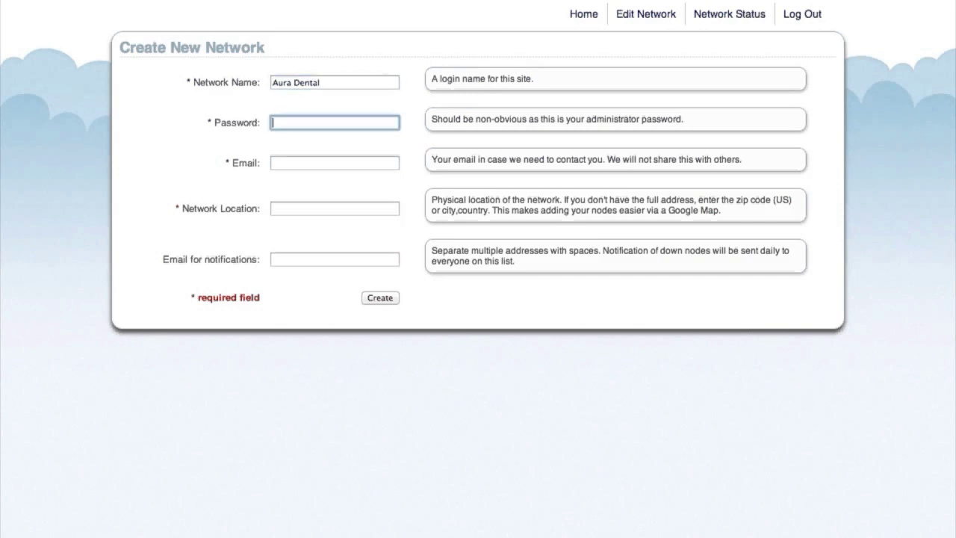
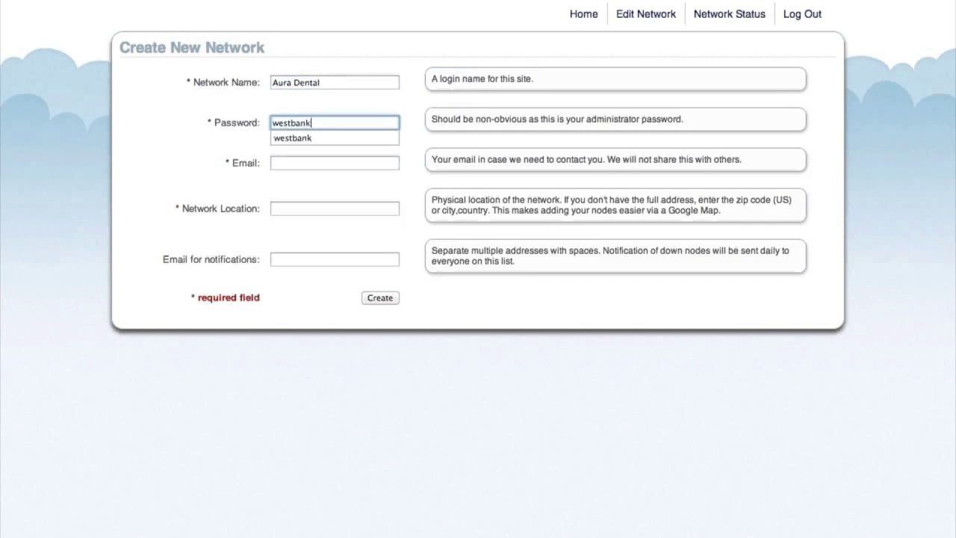
pyautogui.press('Tab')
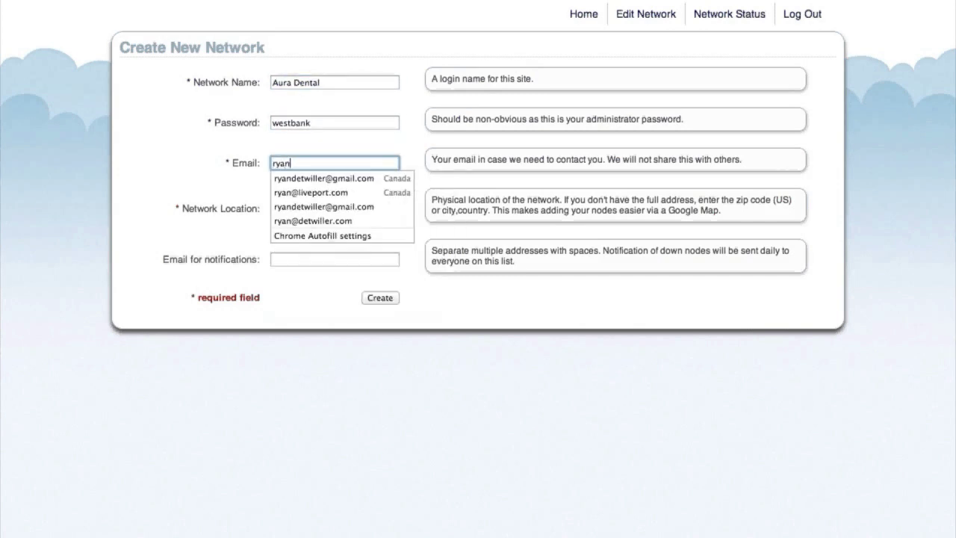
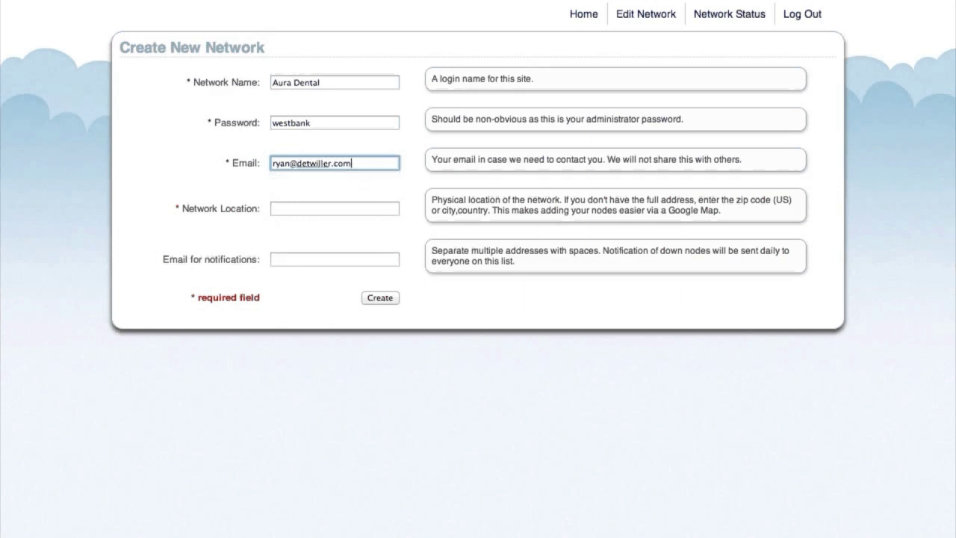
pyautogui.press('Tab')
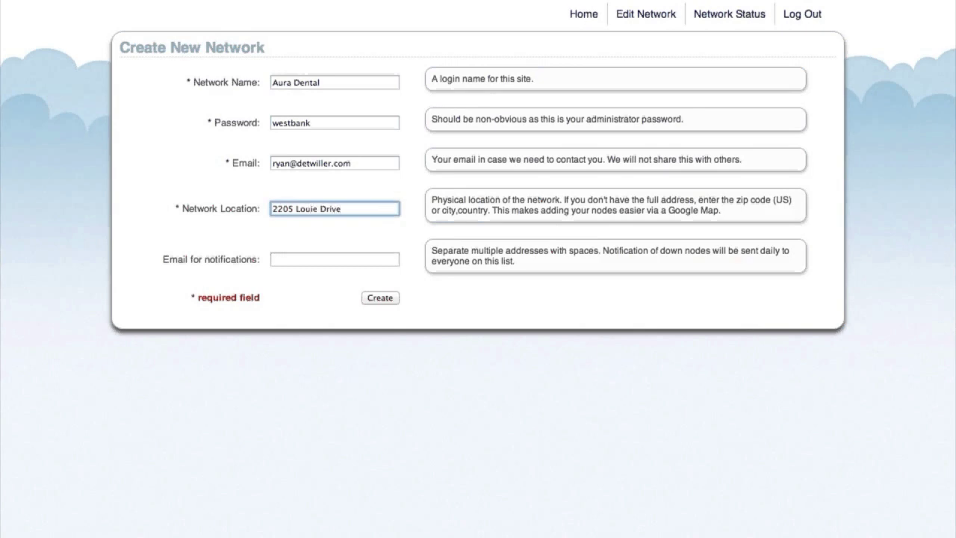
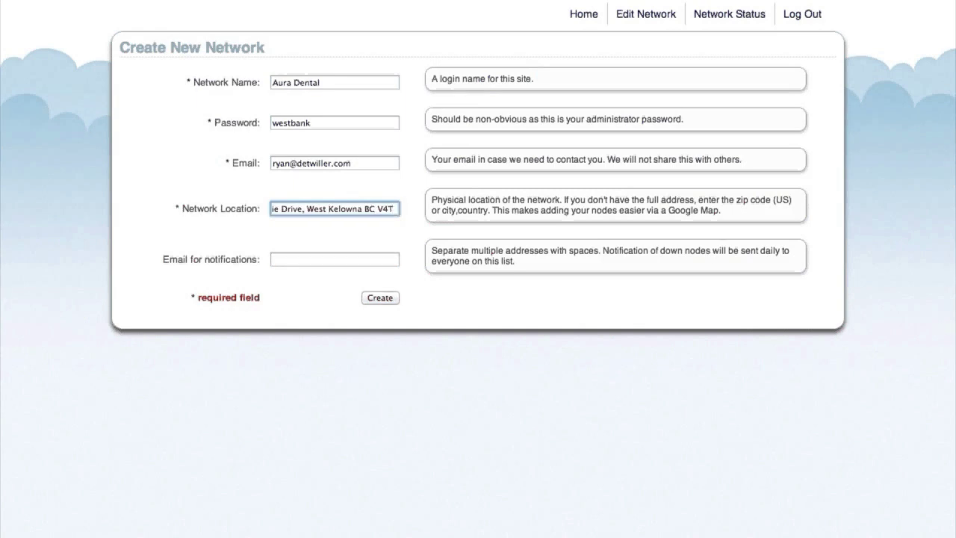
pyautogui.press('Tab')
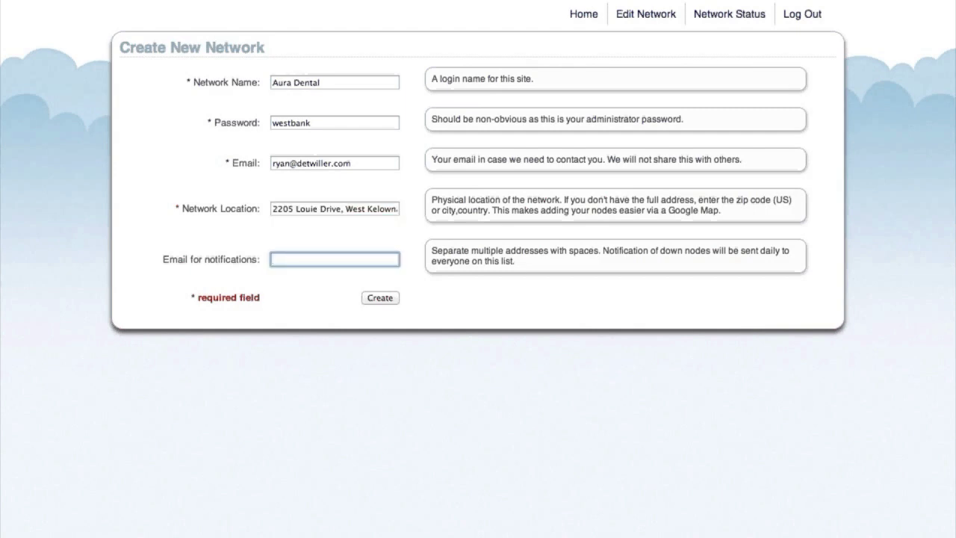
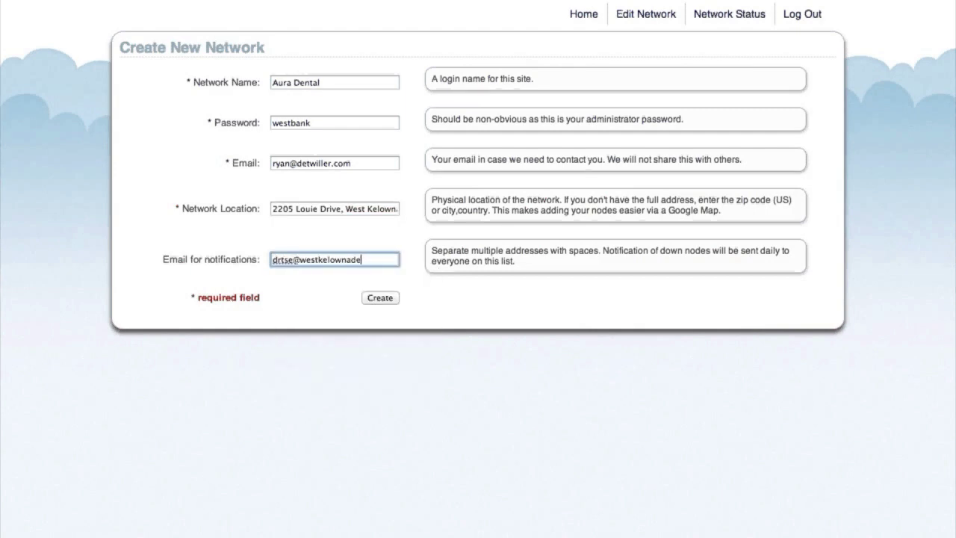
pyautogui.click(384, 299)
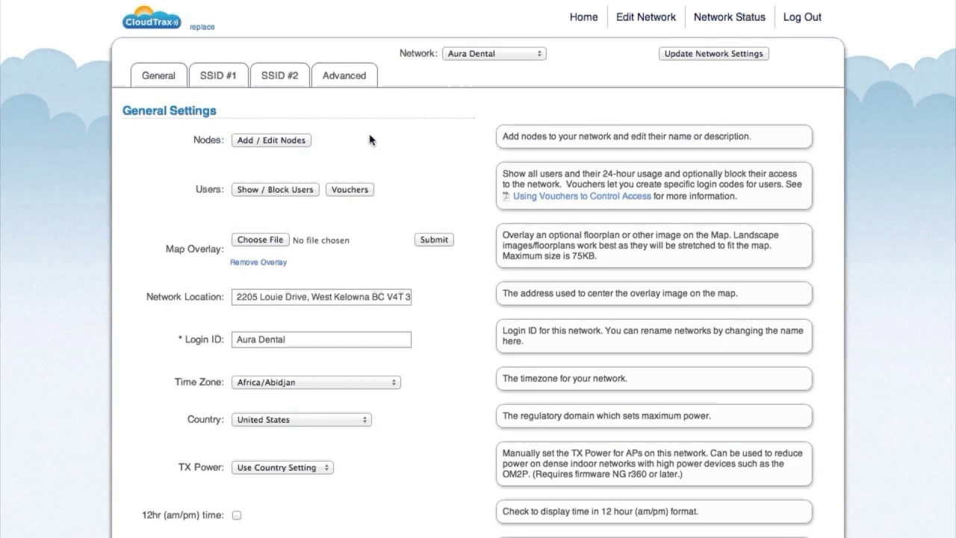
# Add node 'Gateway in Network Room' (MAC ac:86:74:06:0b:98) on the clinic building in satellite view
pyautogui.click(297, 141)
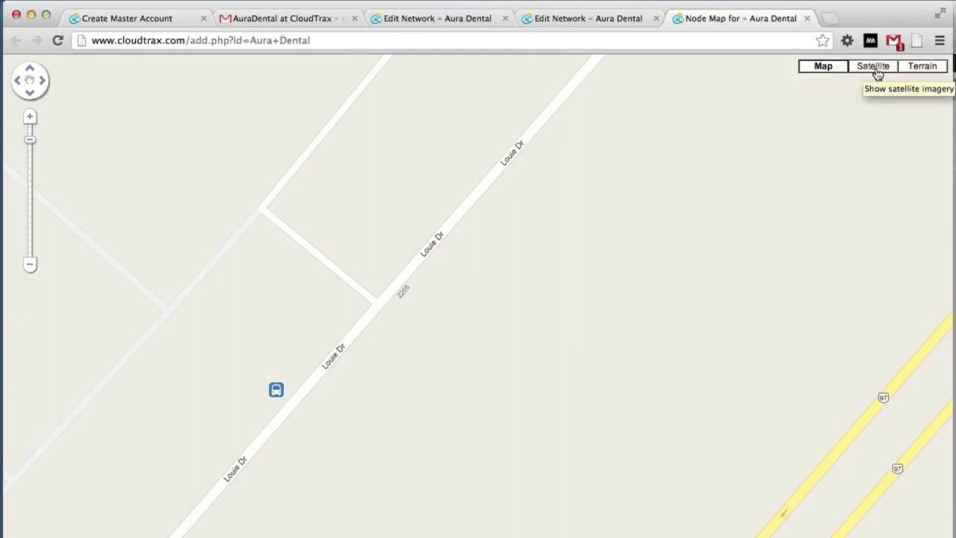
pyautogui.click(874, 70)
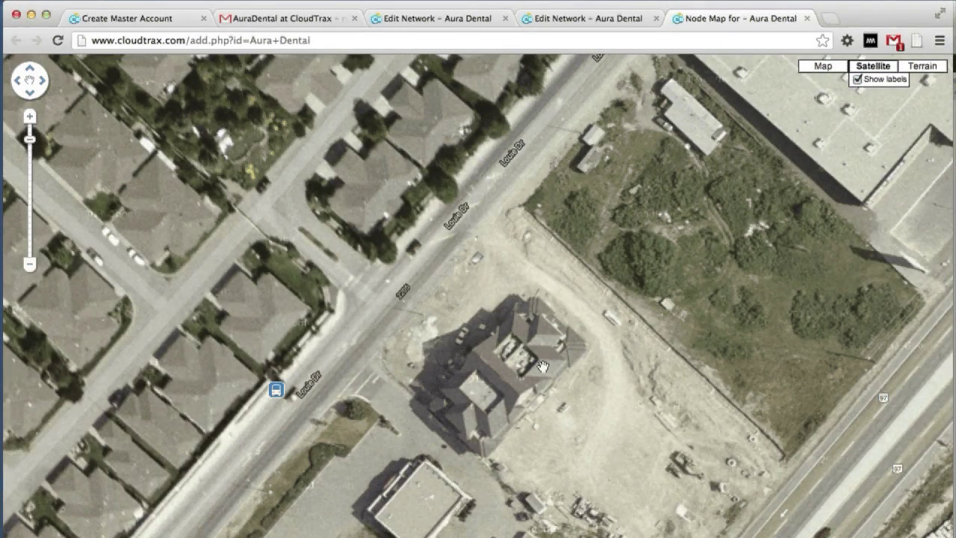
pyautogui.click(476, 390)
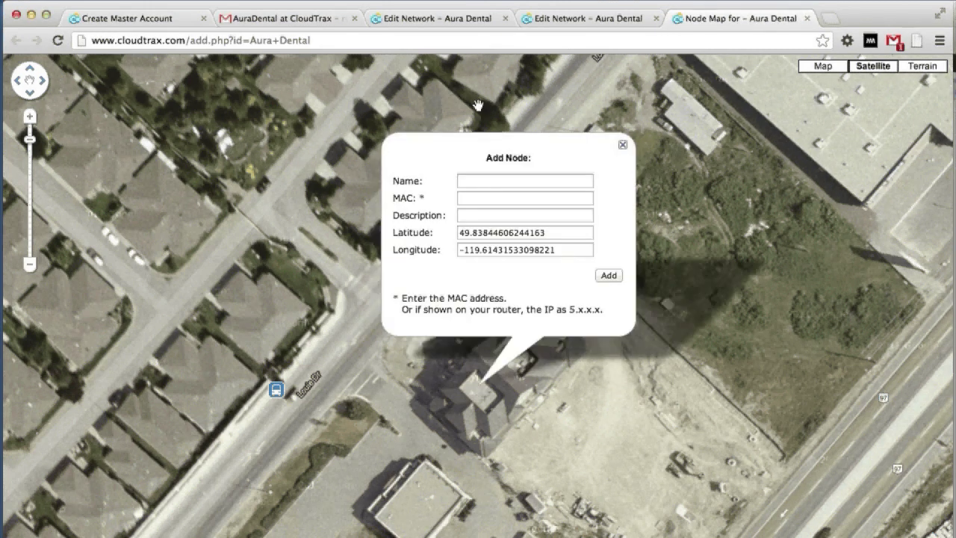
pyautogui.click(472, 180)
pyautogui.write('Gateway in Network')
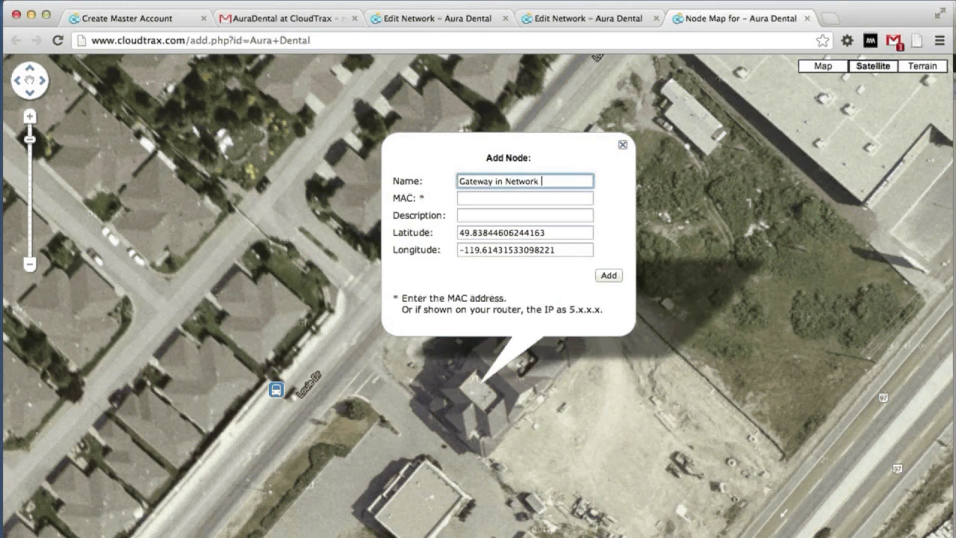
pyautogui.write(' Room')
pyautogui.press('Tab')
pyautogui.write('ac:86:74')
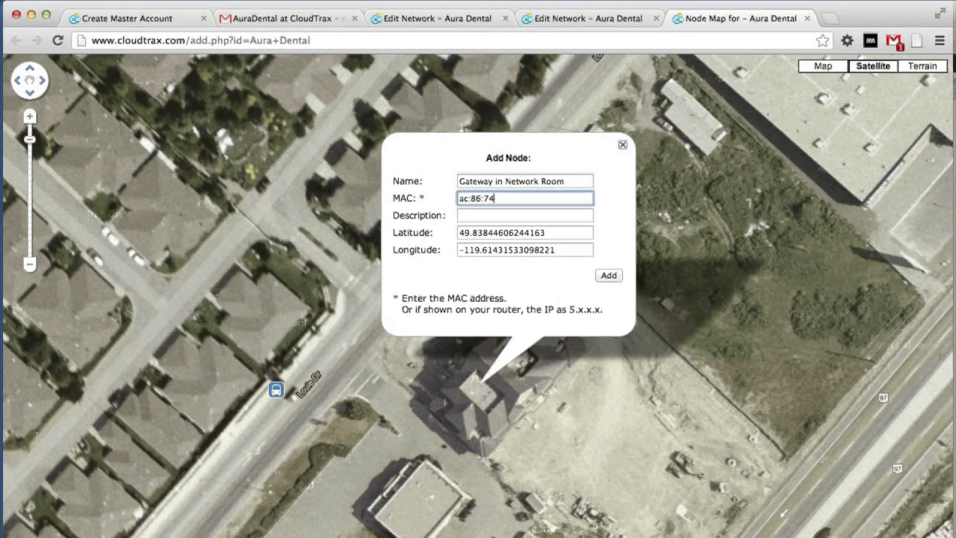
pyautogui.write(':06:0b:98')
pyautogui.click(610, 277)
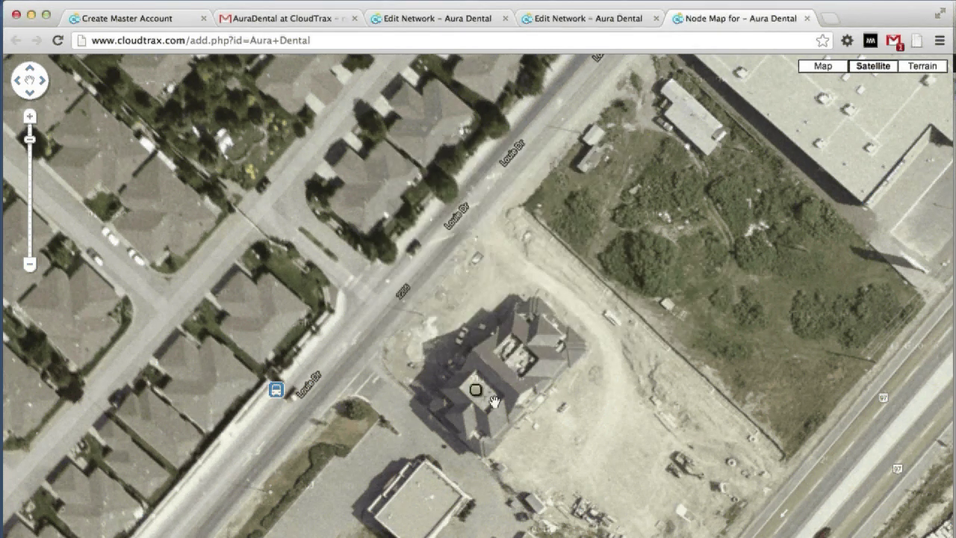
# Add an office repeater node with MAC ac:86:74:06:0c:00, then close the node map
pyautogui.click(494, 400)
pyautogui.click(489, 194)
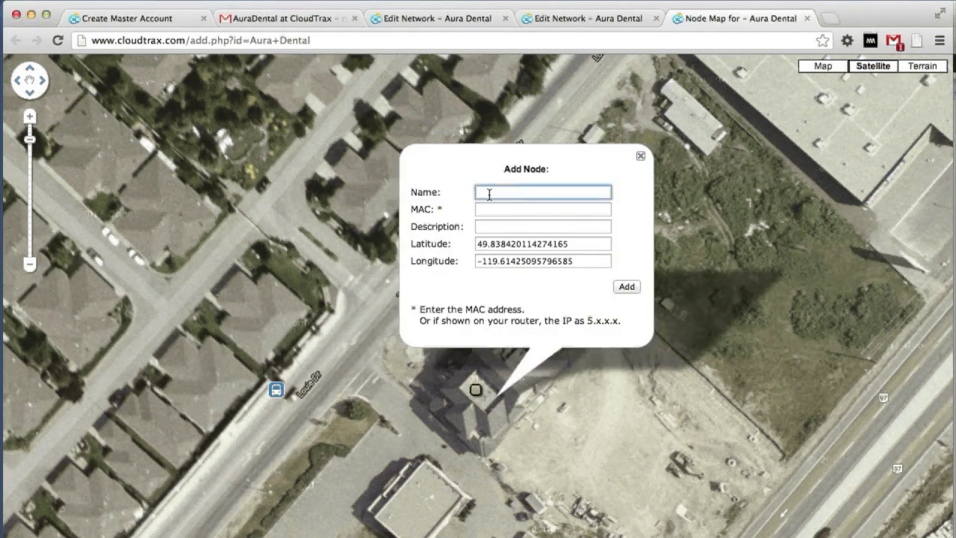
pyautogui.write("Repeater in Jesh's Office")
pyautogui.press('Tab')
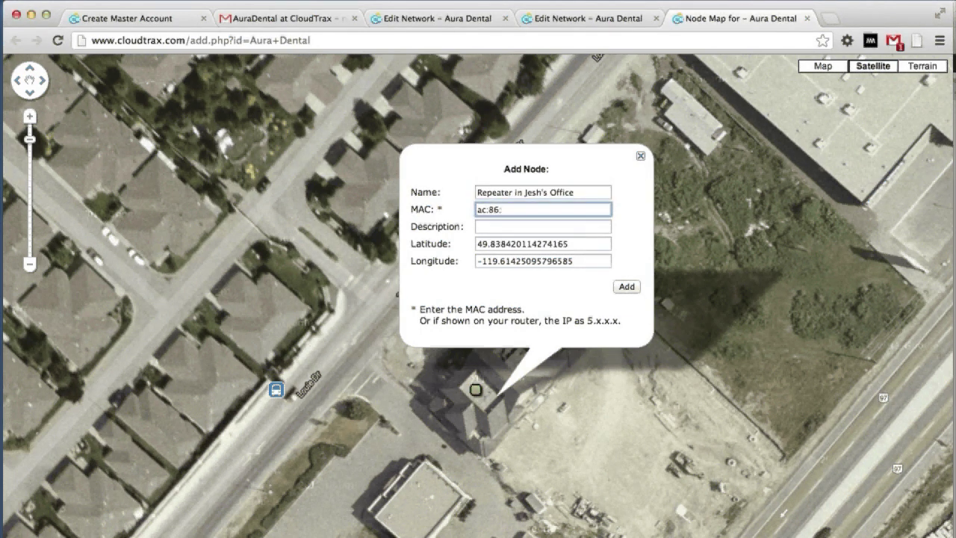
pyautogui.write('ac:86:74:06:0c:00')
pyautogui.click(631, 288)
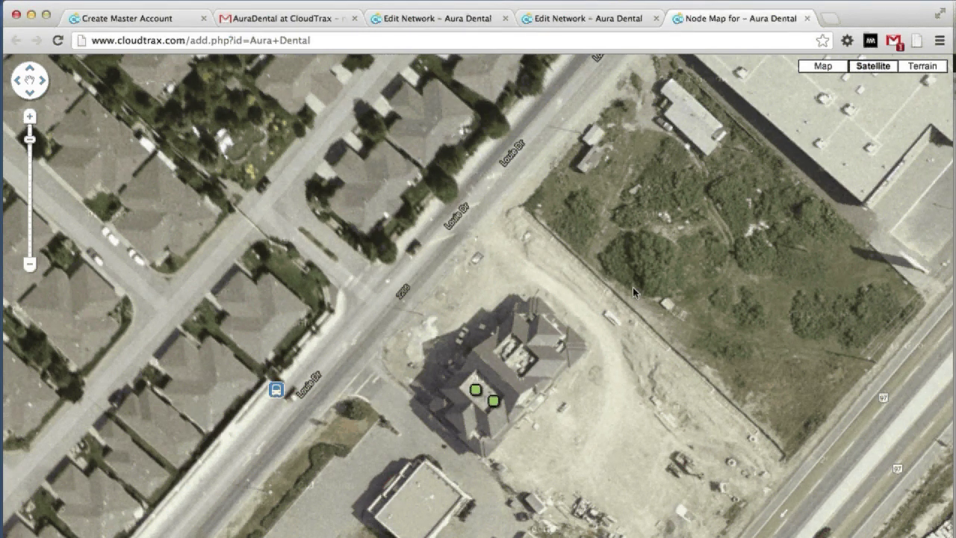
pyautogui.click(807, 18)
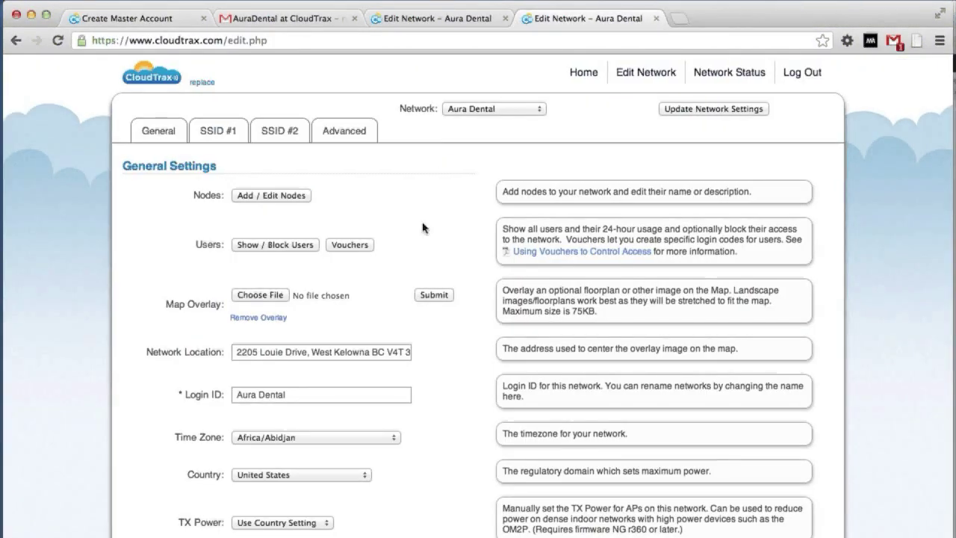
# Set the time zone to America/Los_Angeles and keep transmit power at the country setting
pyautogui.scroll(-5, 422, 228)
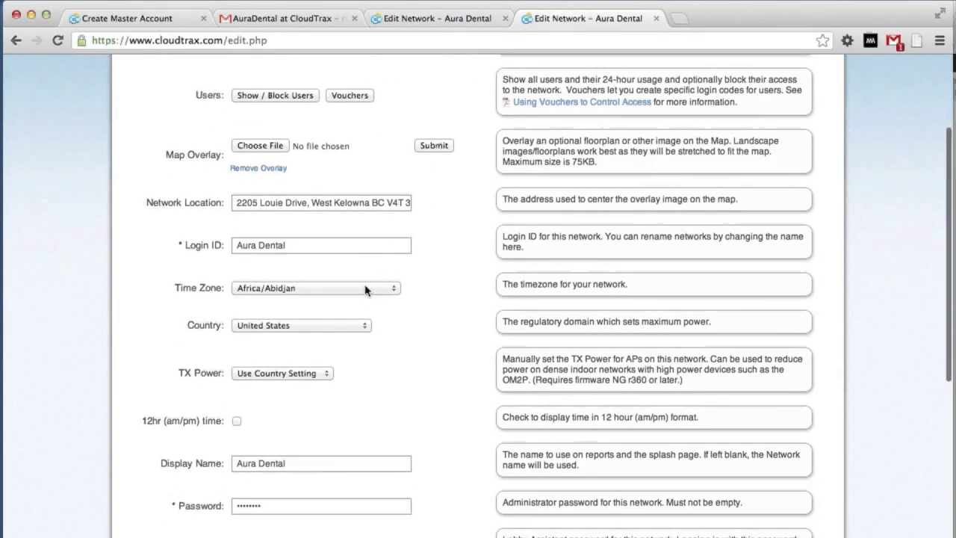
pyautogui.click(365, 289)
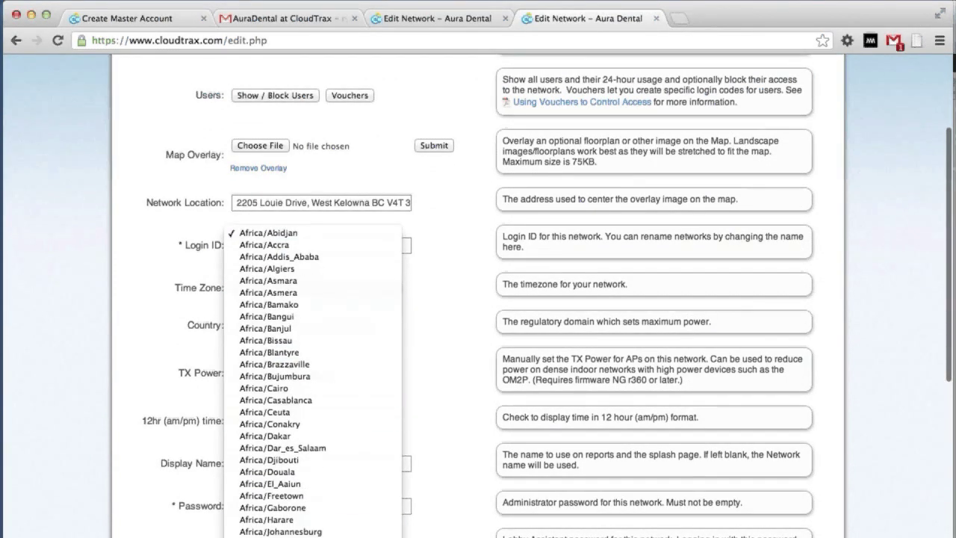
pyautogui.scroll(-10, 313, 298)
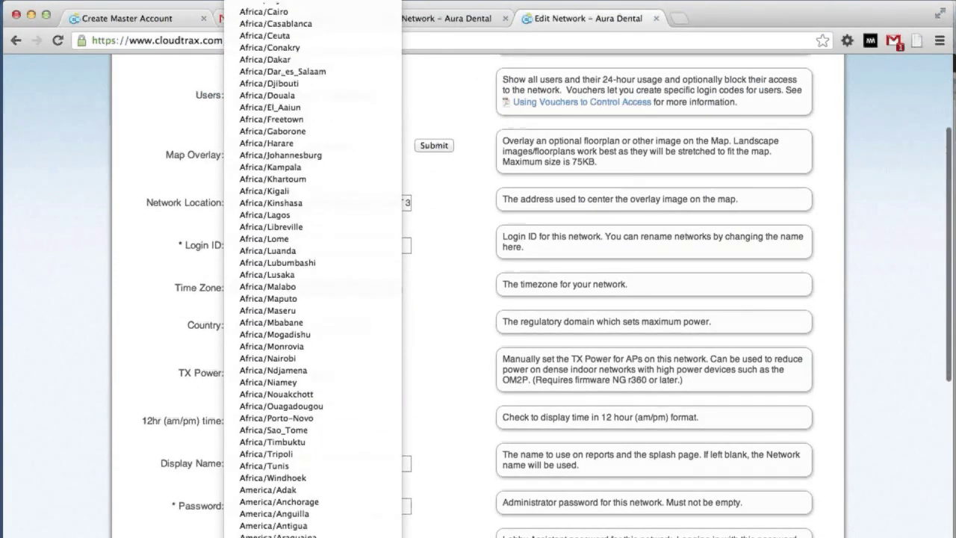
pyautogui.scroll(-15, 340, 375)
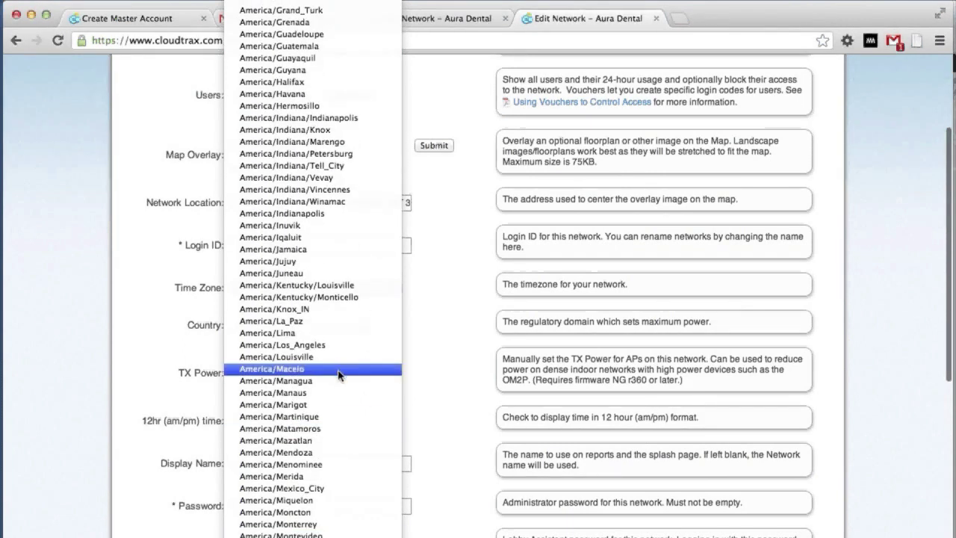
pyautogui.click(335, 344)
pyautogui.press('Tab')
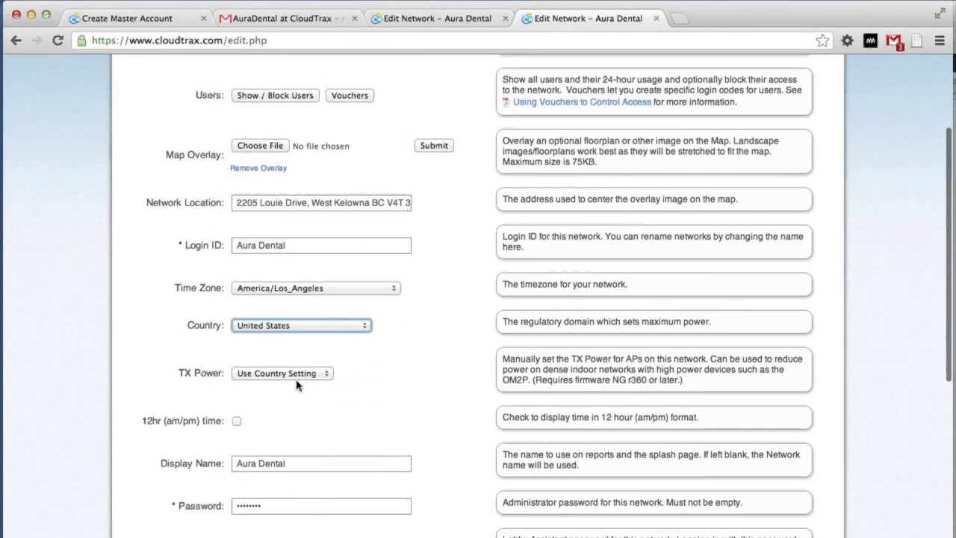
pyautogui.click(297, 375)
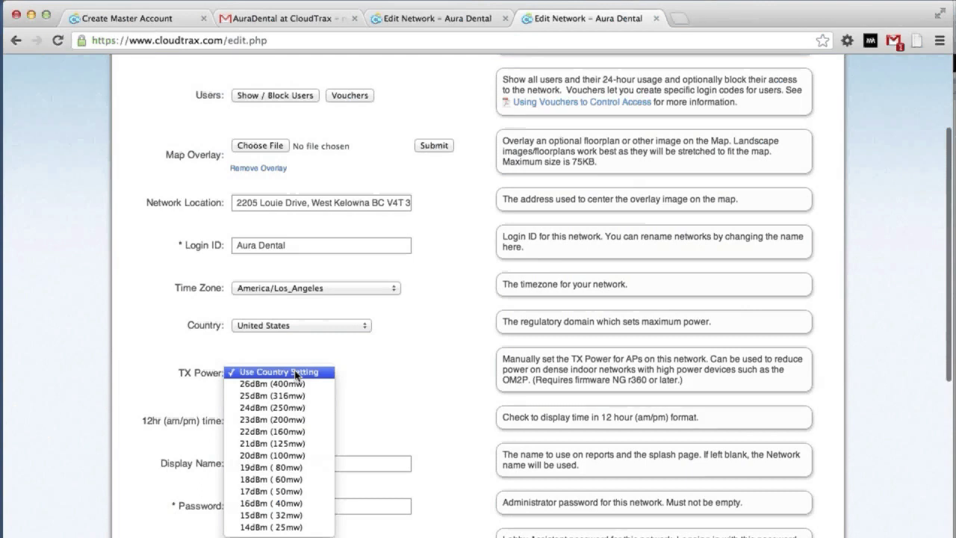
pyautogui.click(416, 379)
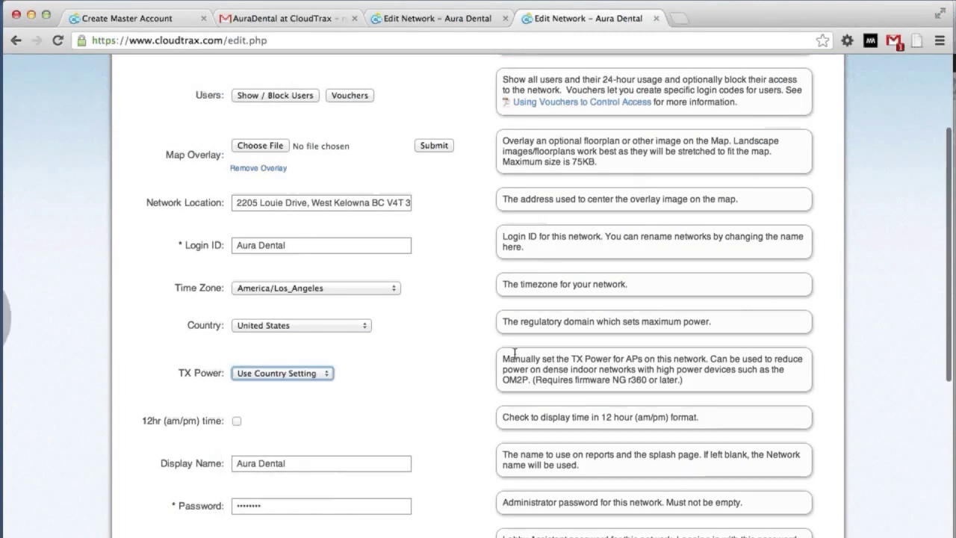
# Turn on 12-hour time display and hourly e-mail outage alerts, then save the settings
pyautogui.scroll(-3, 436, 384)
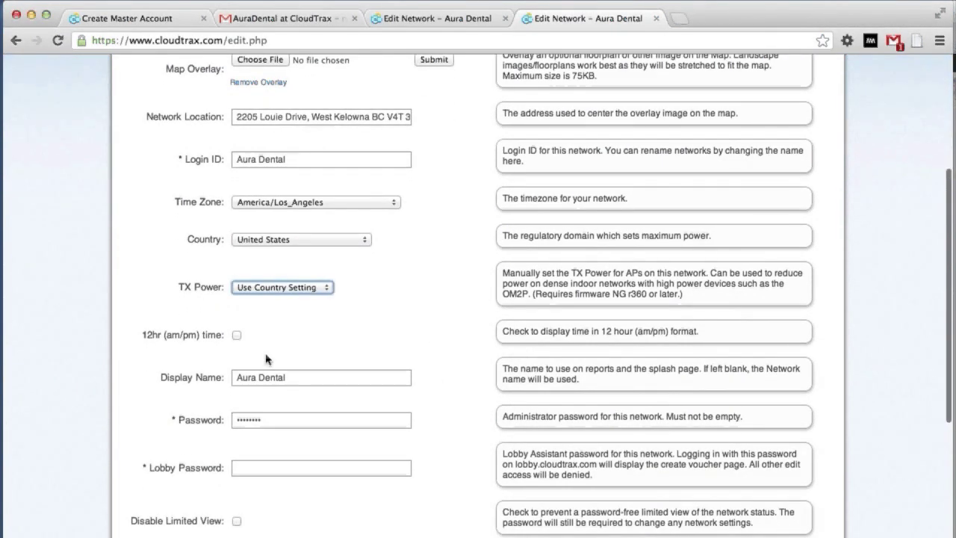
pyautogui.click(236, 335)
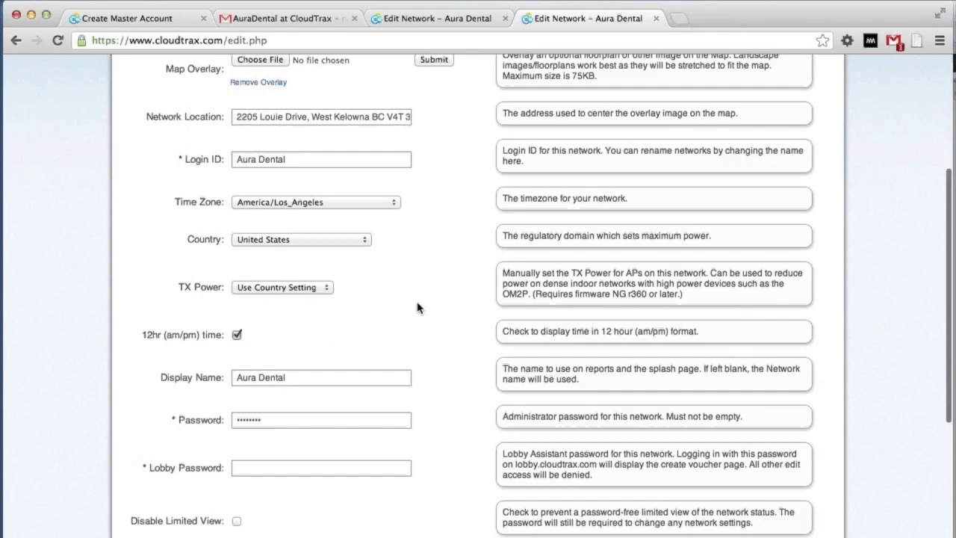
pyautogui.scroll(-10, 418, 308)
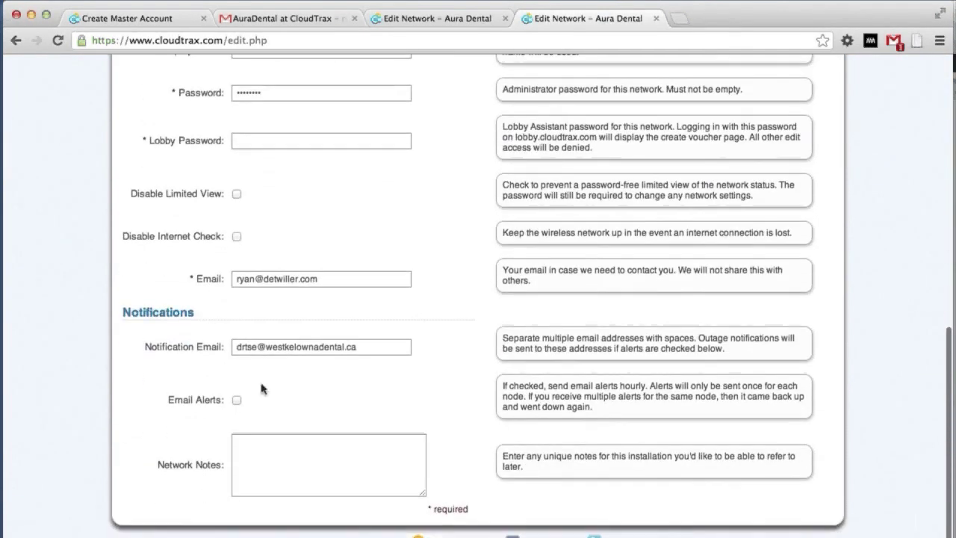
pyautogui.click(237, 400)
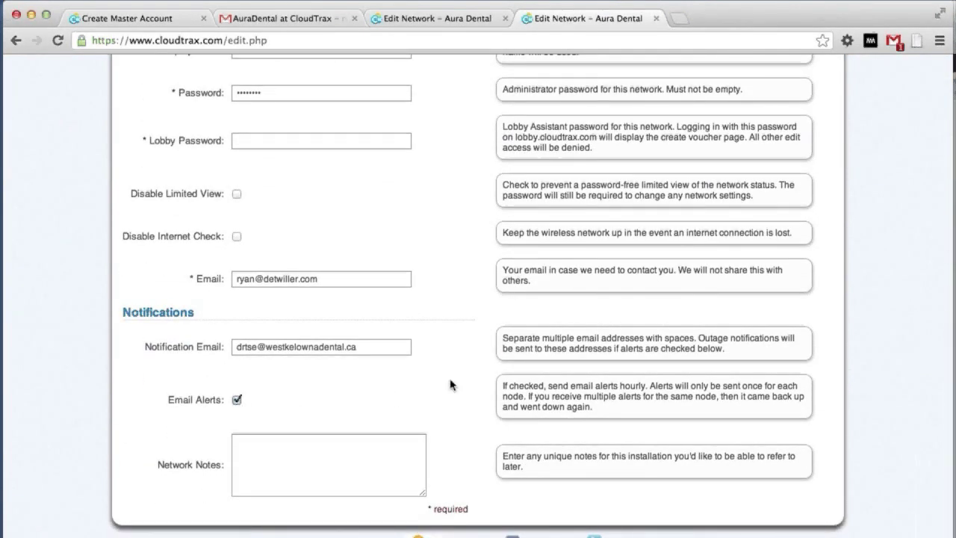
pyautogui.scroll(15, 452, 382)
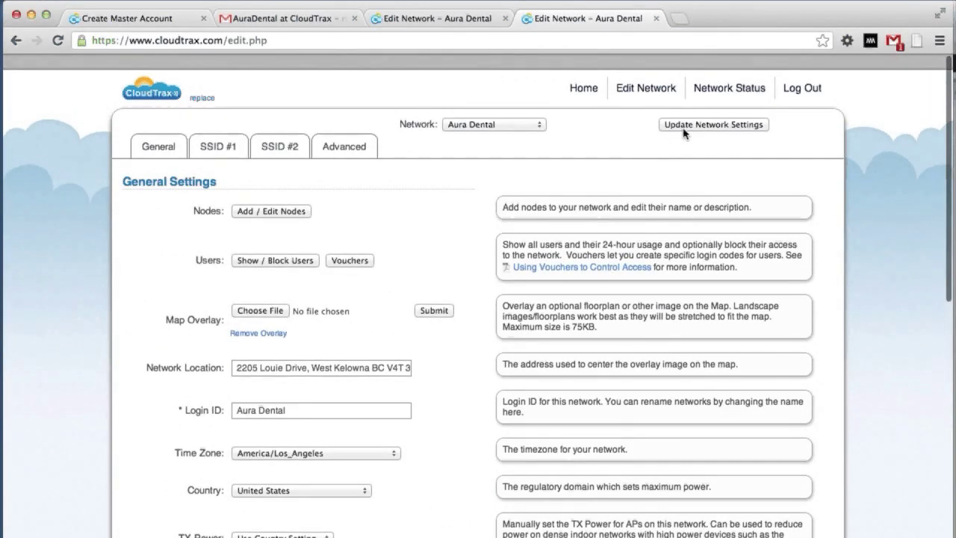
pyautogui.click(684, 126)
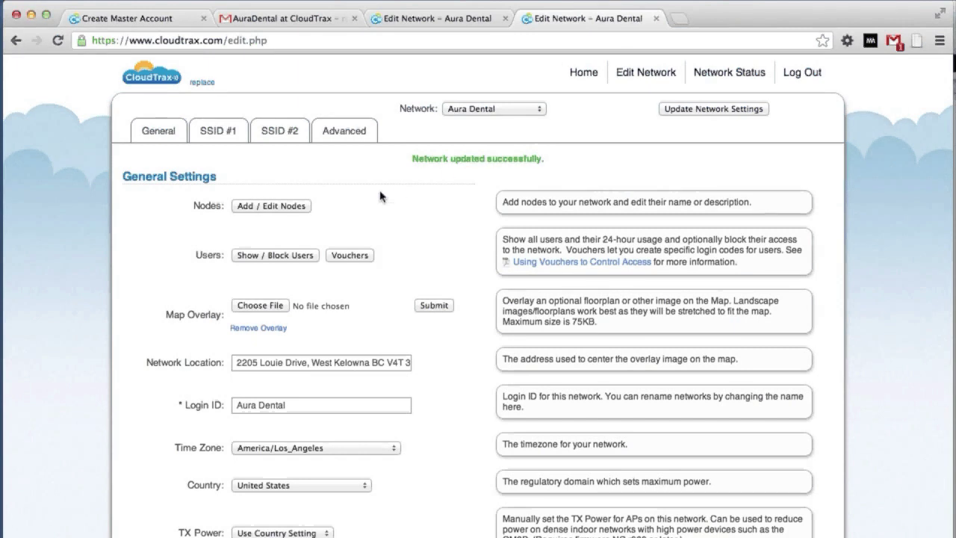
# Change the SSID #1 public network name from CloudTrax to Aura Dental
pyautogui.click(217, 135)
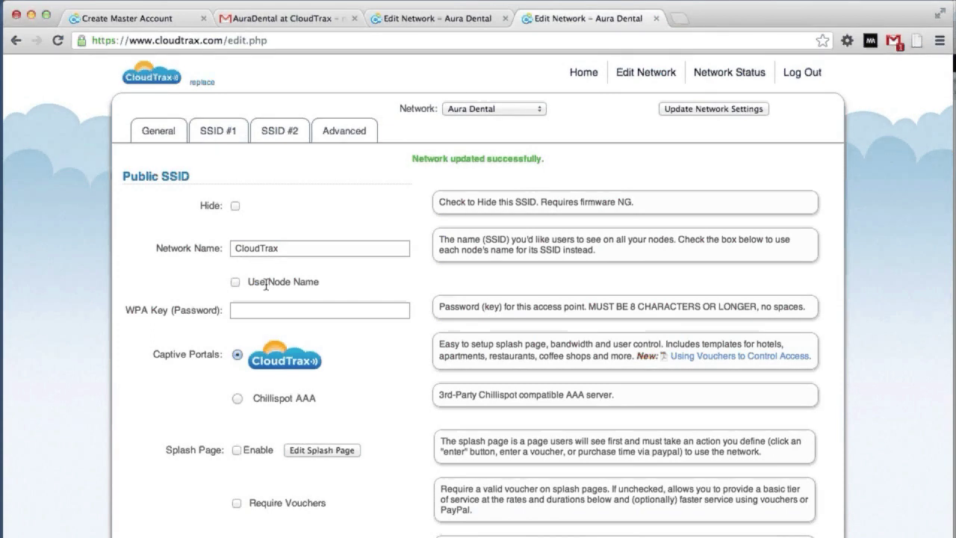
pyautogui.click(295, 248)
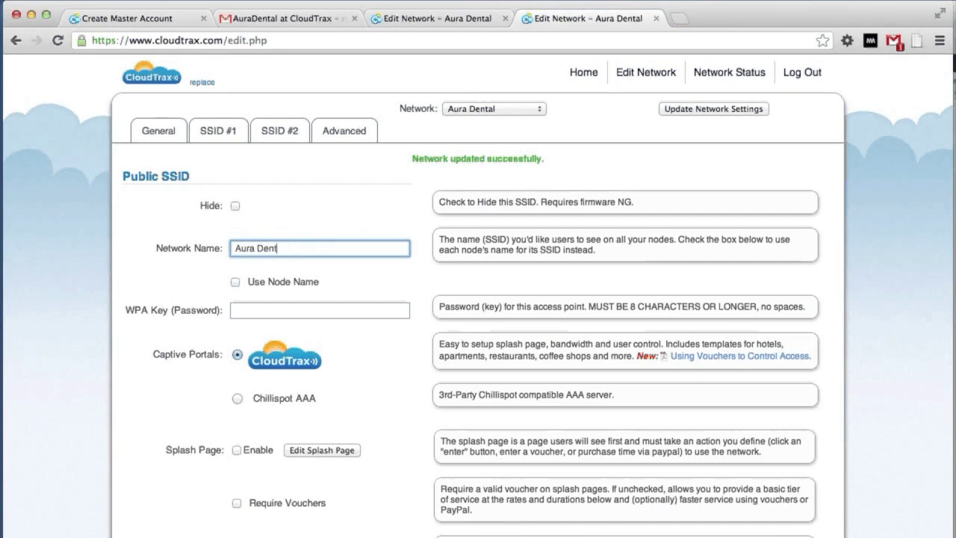
pyautogui.click(320, 310)
pyautogui.scroll(-3, 478, 299)
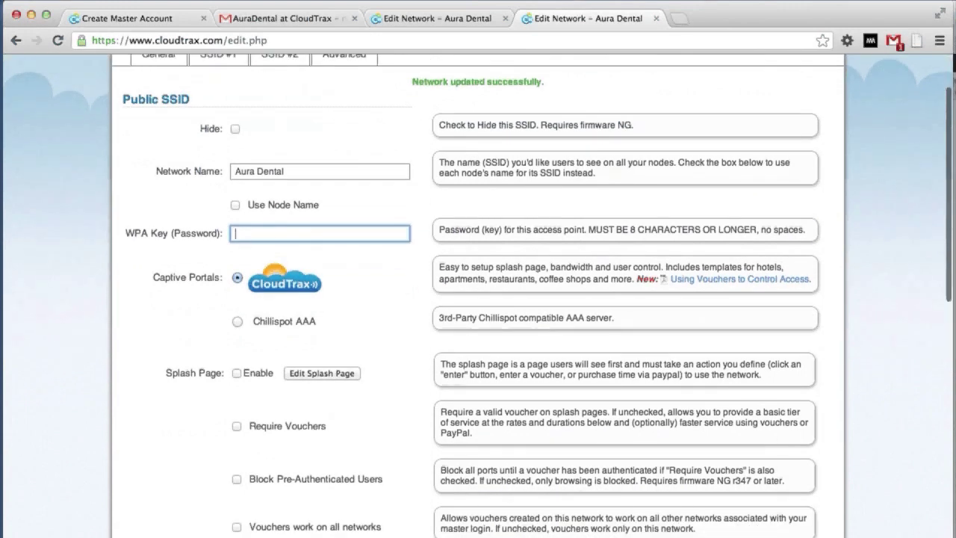
pyautogui.scroll(-1, 478, 299)
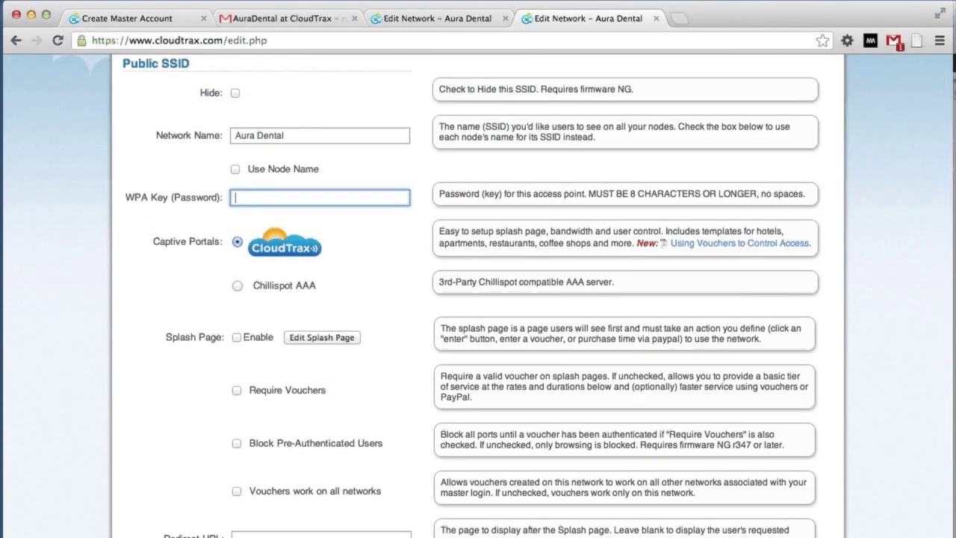
pyautogui.scroll(-3, 479, 298)
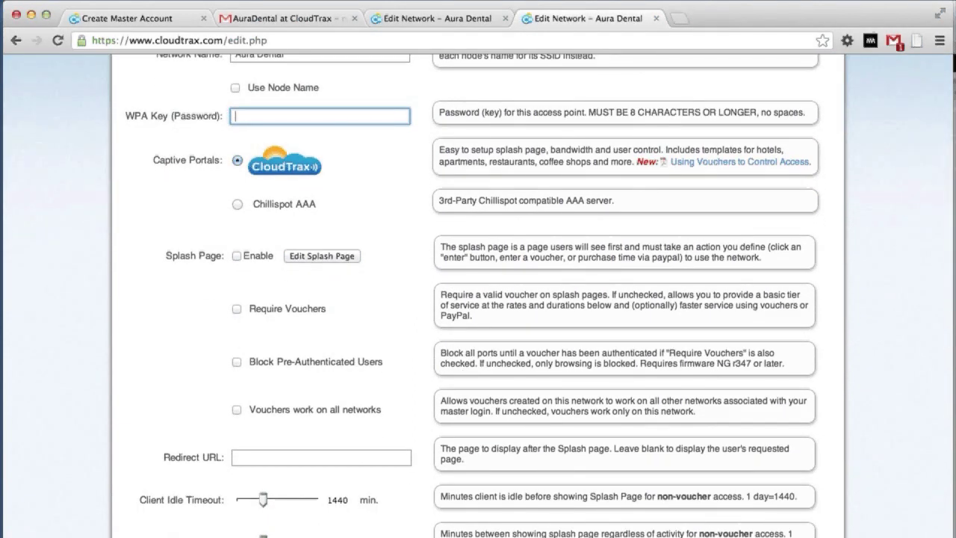
pyautogui.scroll(-3, 478, 299)
pyautogui.scroll(-6, 478, 299)
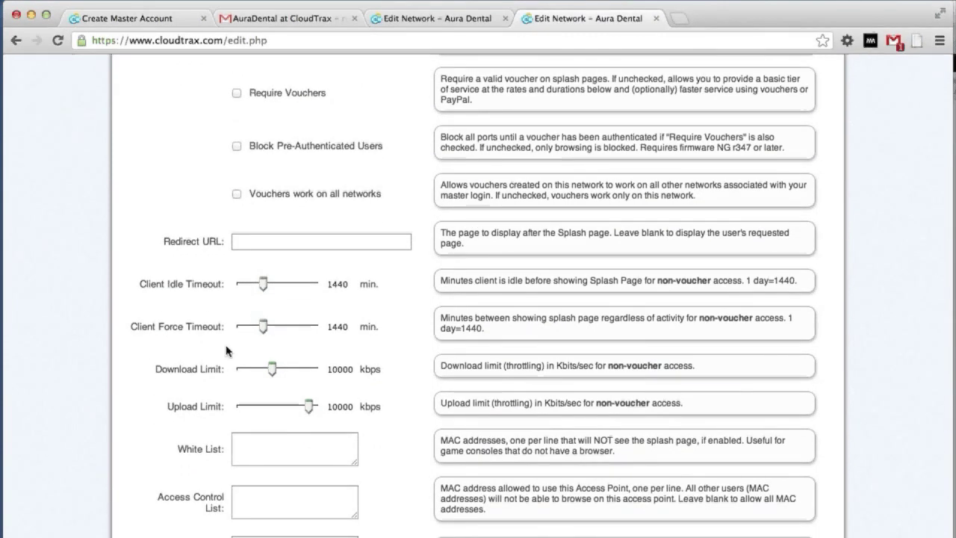
# Lower the non-voucher download limit to 5210 kbps and upload limit to 2010 kbps
pyautogui.moveTo(274, 374); pyautogui.dragTo(270, 375)
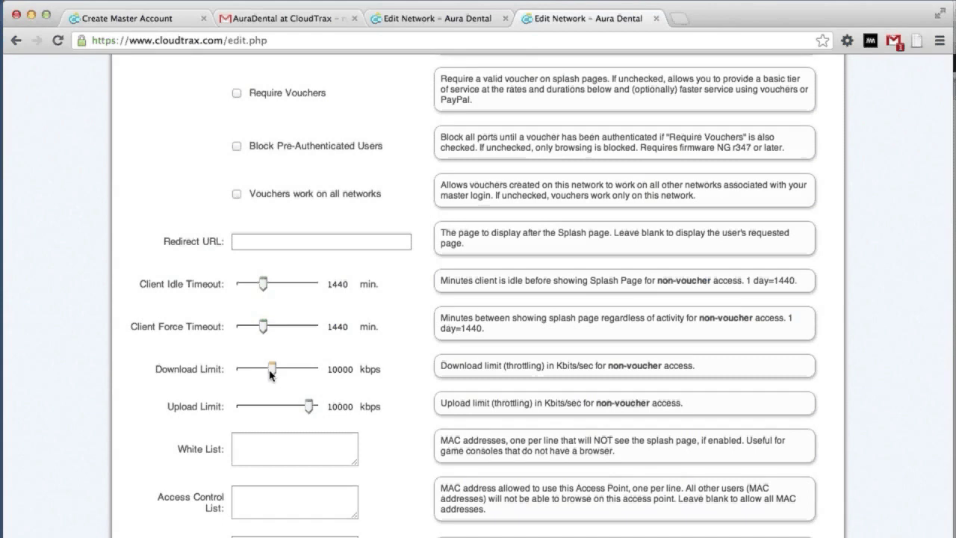
pyautogui.moveTo(270, 375); pyautogui.dragTo(254, 375)
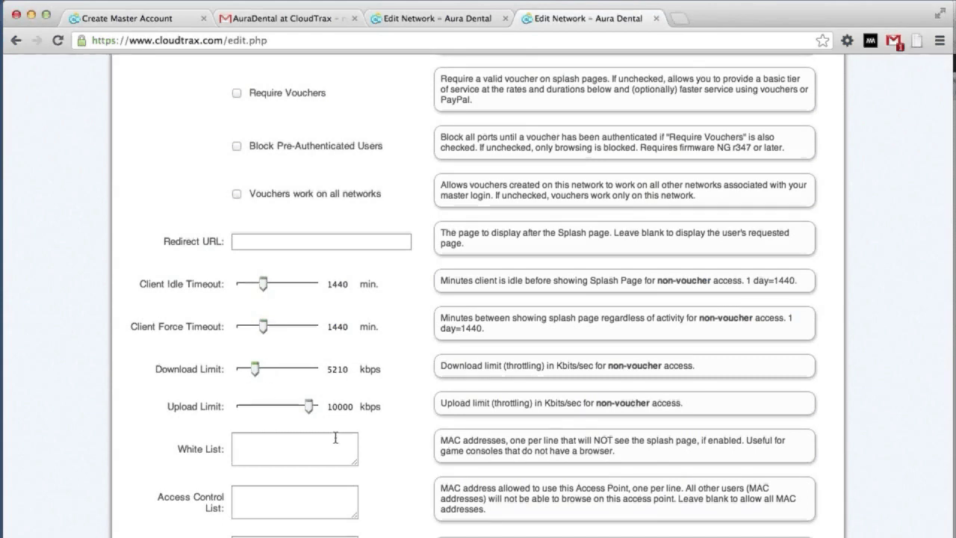
pyautogui.moveTo(306, 410); pyautogui.dragTo(250, 411)
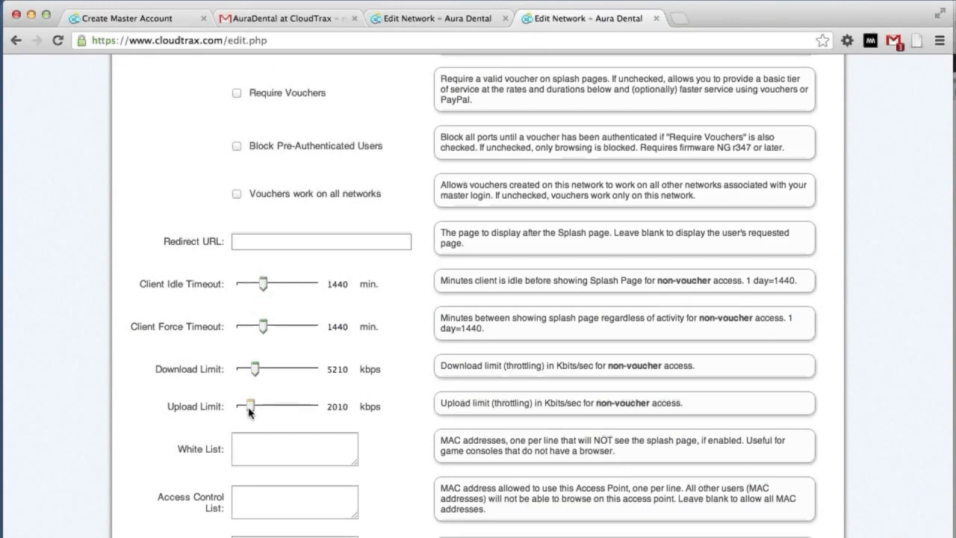
pyautogui.scroll(-1, 175, 371)
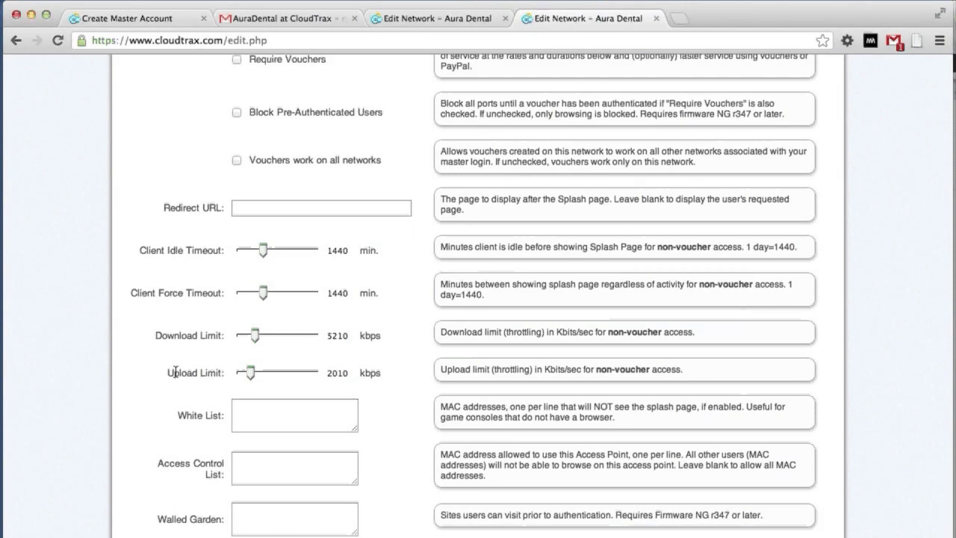
pyautogui.scroll(-10, 175, 372)
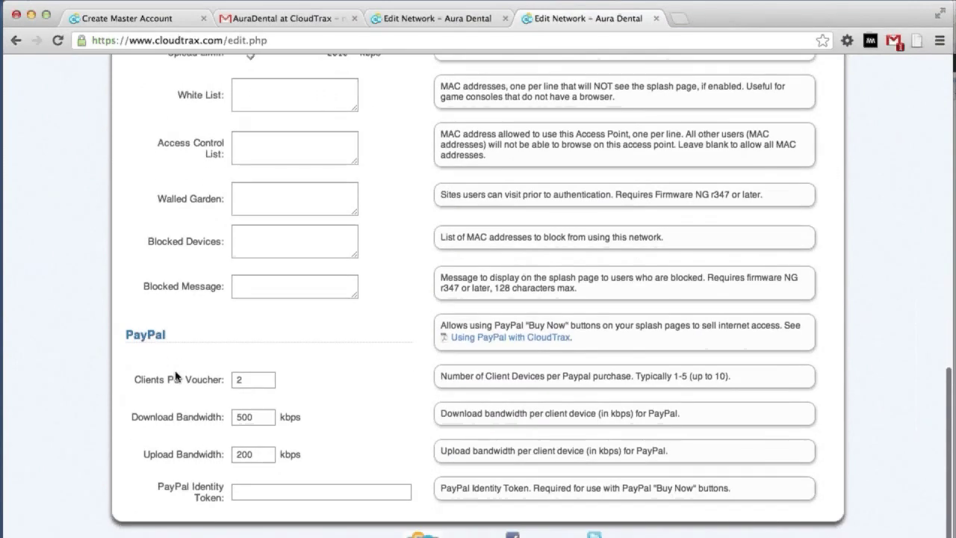
pyautogui.scroll(2, 175, 376)
pyautogui.scroll(15, 423, 303)
pyautogui.scroll(3, 423, 303)
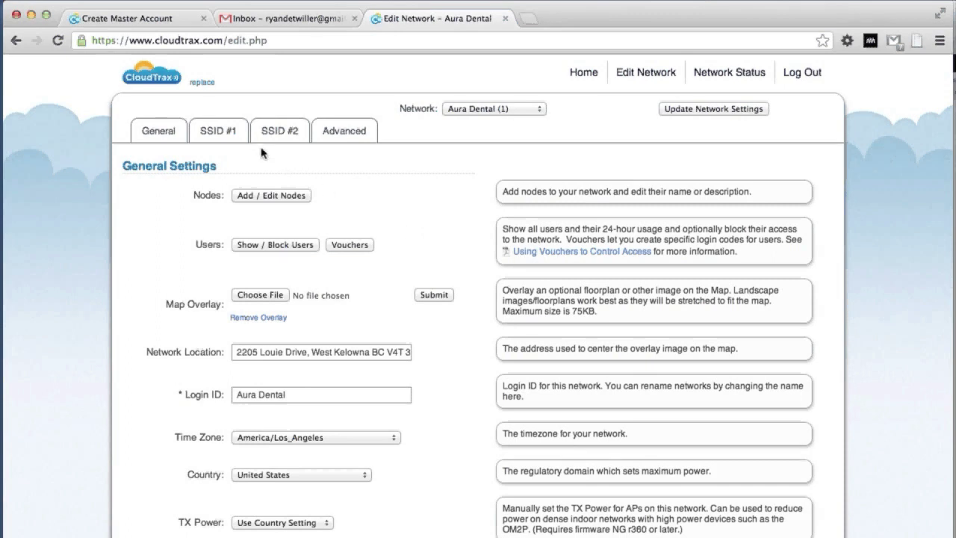
# Disable the private CloudTrax Secure SSID #2, then return to the public SSID #1 settings
pyautogui.click(285, 133)
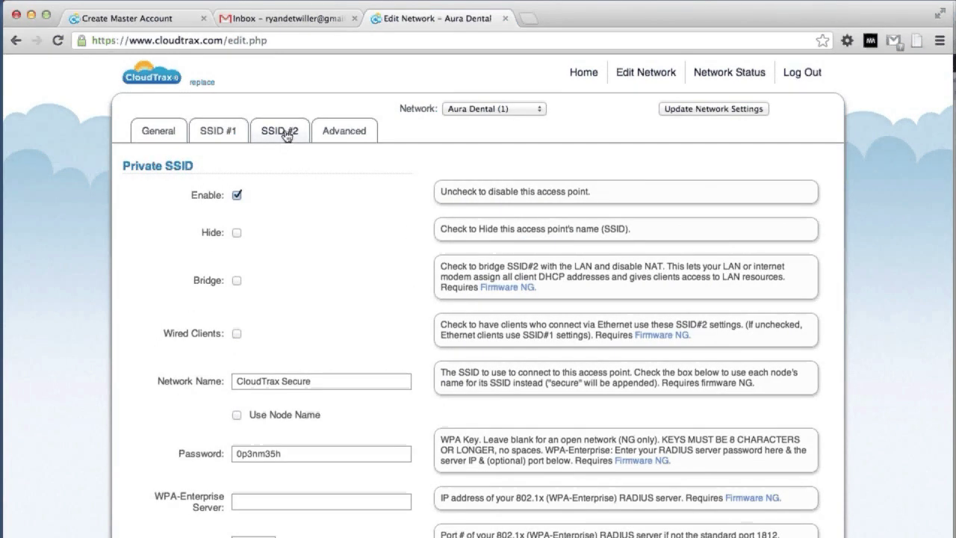
pyautogui.click(237, 195)
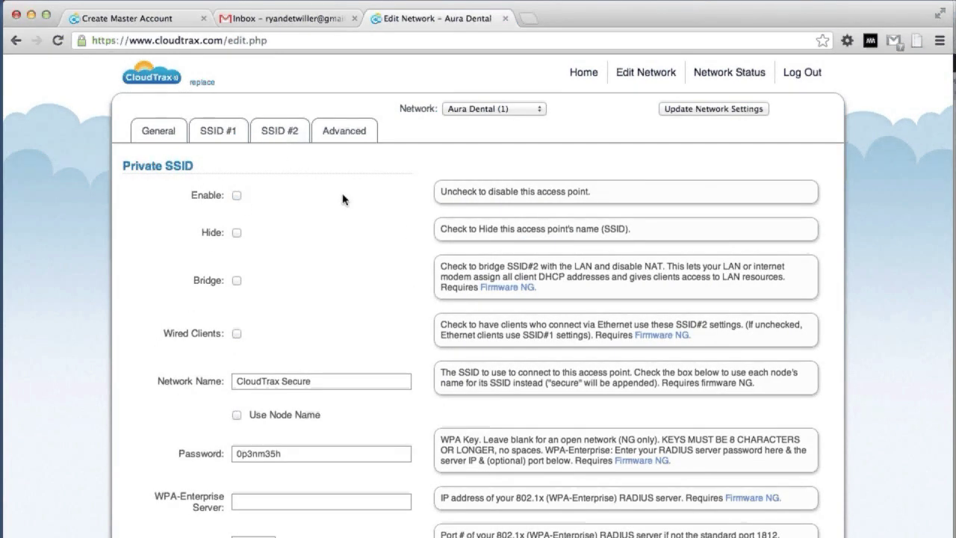
pyautogui.scroll(-2, 342, 199)
pyautogui.scroll(1, 342, 199)
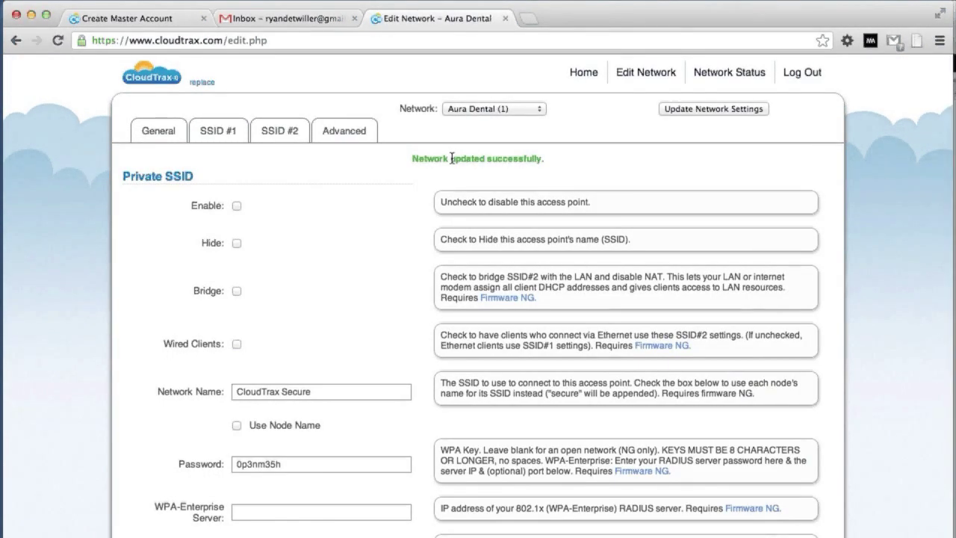
pyautogui.click(363, 133)
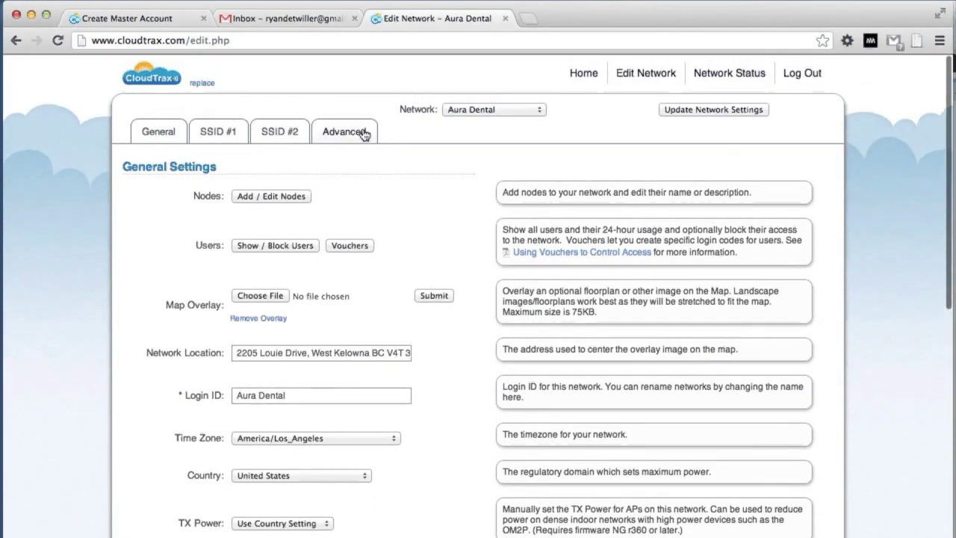
pyautogui.click(218, 132)
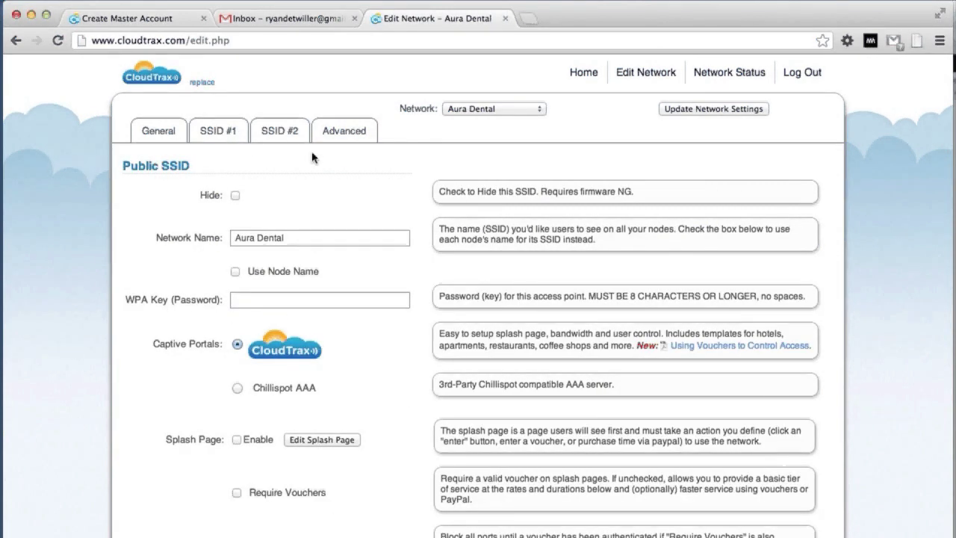
# Apply the downhill template in the splash page editor and review the resulting page
pyautogui.click(319, 439)
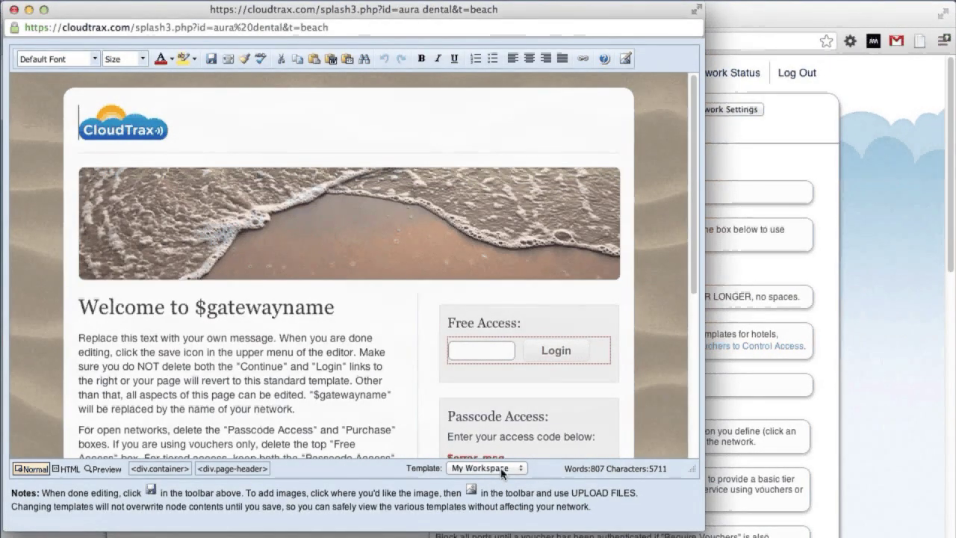
pyautogui.click(502, 469)
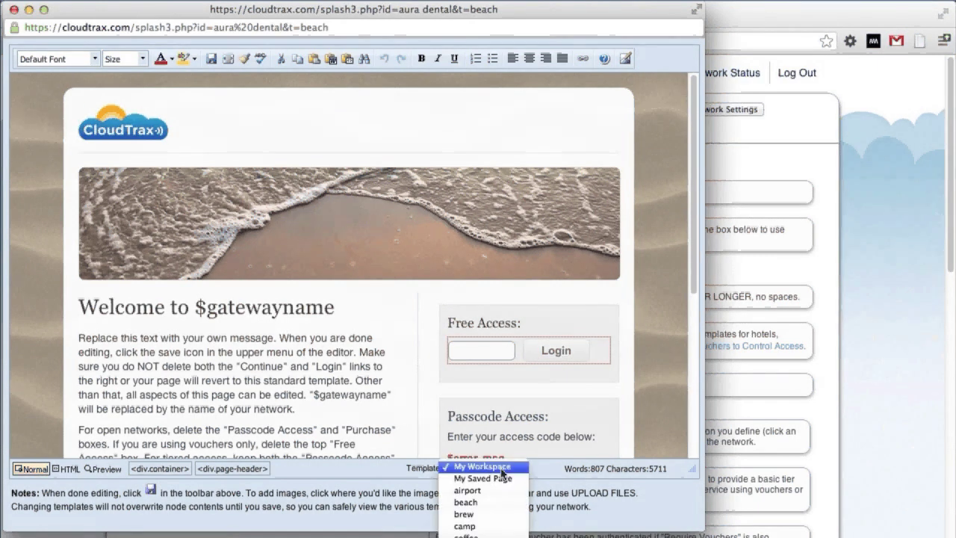
pyautogui.write('downhill')
pyautogui.press('Return')
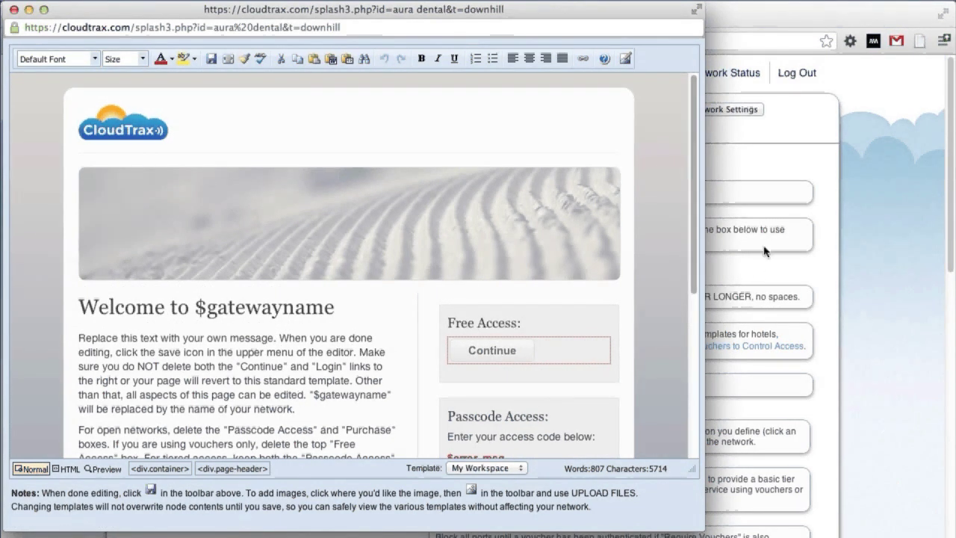
pyautogui.scroll(-5, 693, 219)
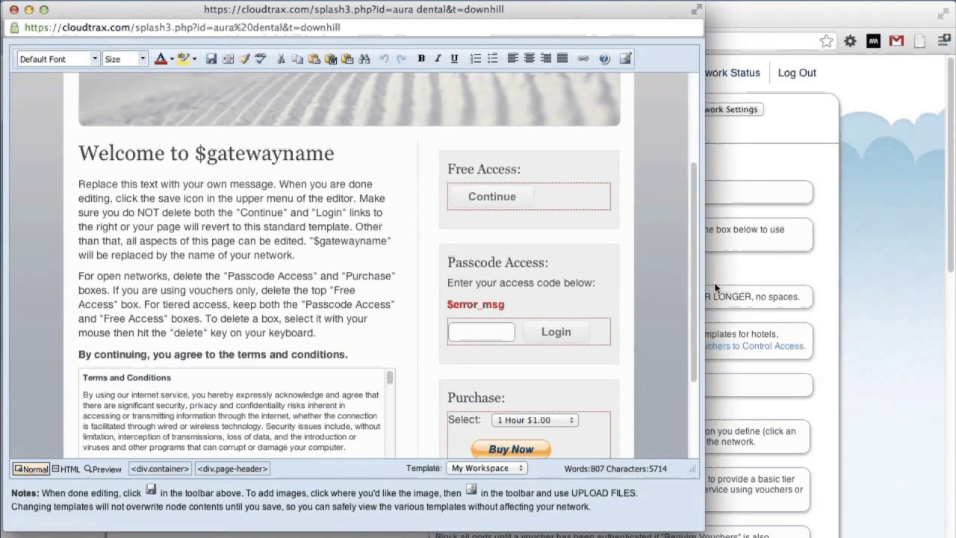
pyautogui.scroll(-2, 700, 318)
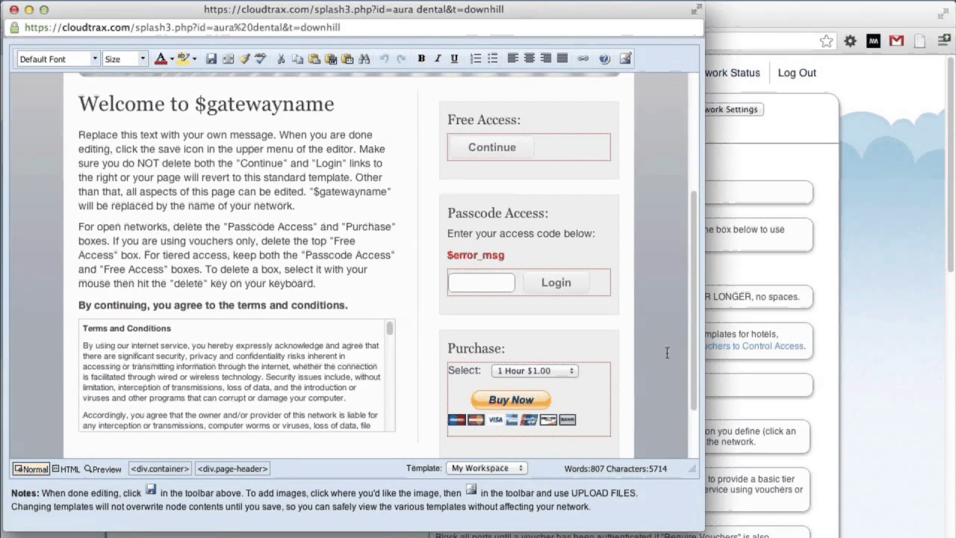
pyautogui.scroll(5, 691, 349)
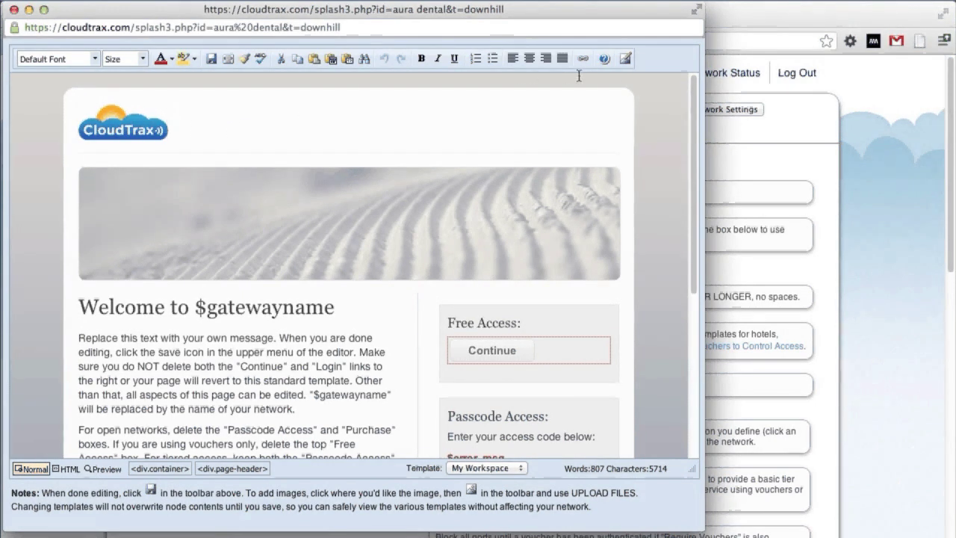
# Upload auralogo.png from the Desktop into the header and delete the CloudTrax logo
pyautogui.click(628, 58)
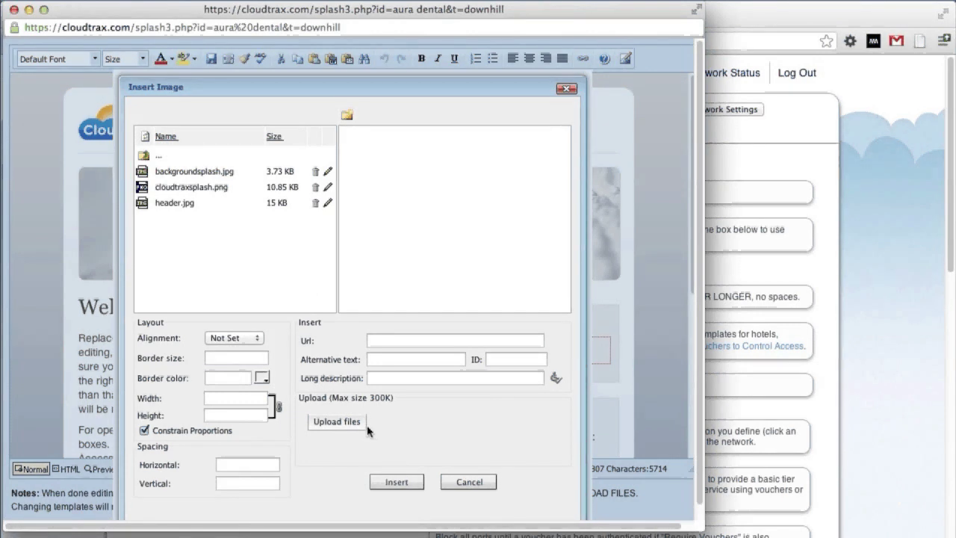
pyautogui.click(357, 423)
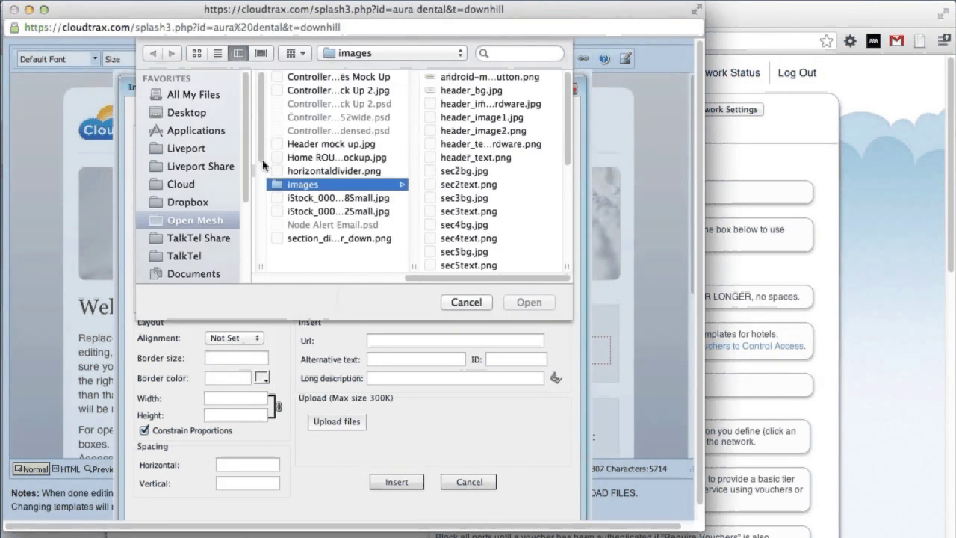
pyautogui.click(213, 111)
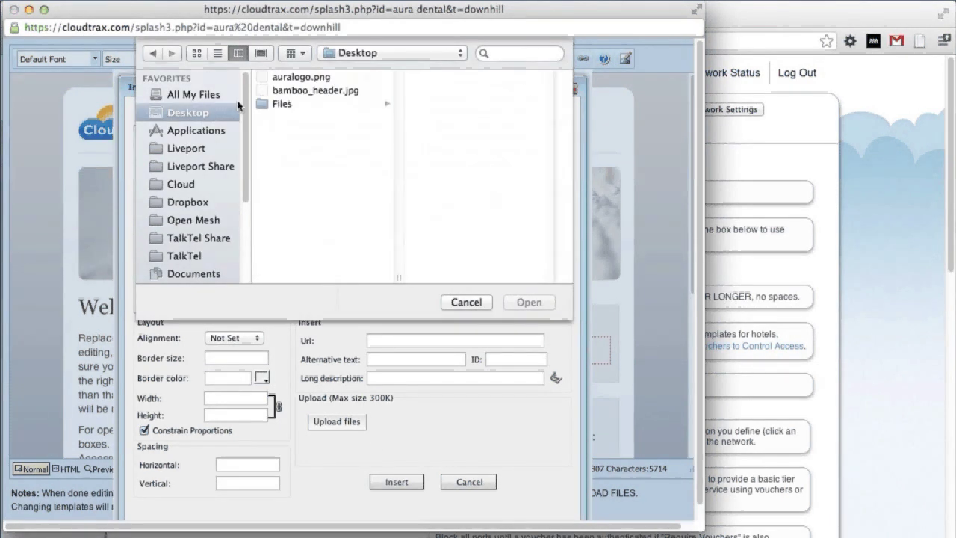
pyautogui.click(301, 78)
pyautogui.click(529, 302)
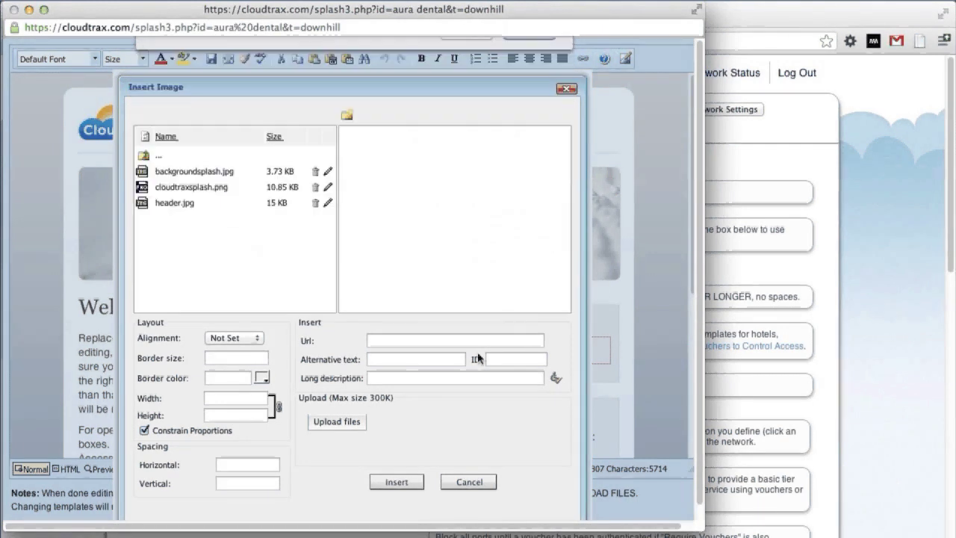
pyautogui.click(396, 482)
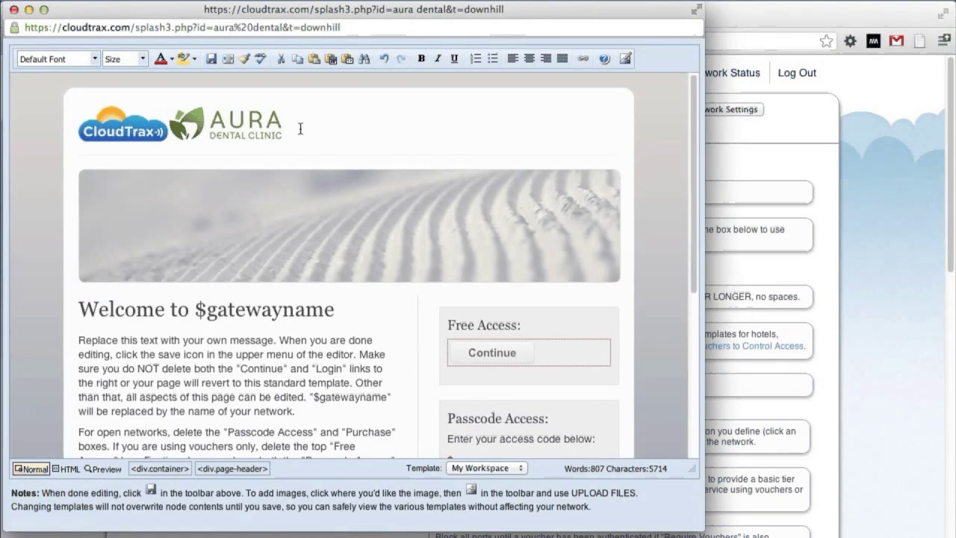
pyautogui.press('Left')
pyautogui.press('BackSpace')
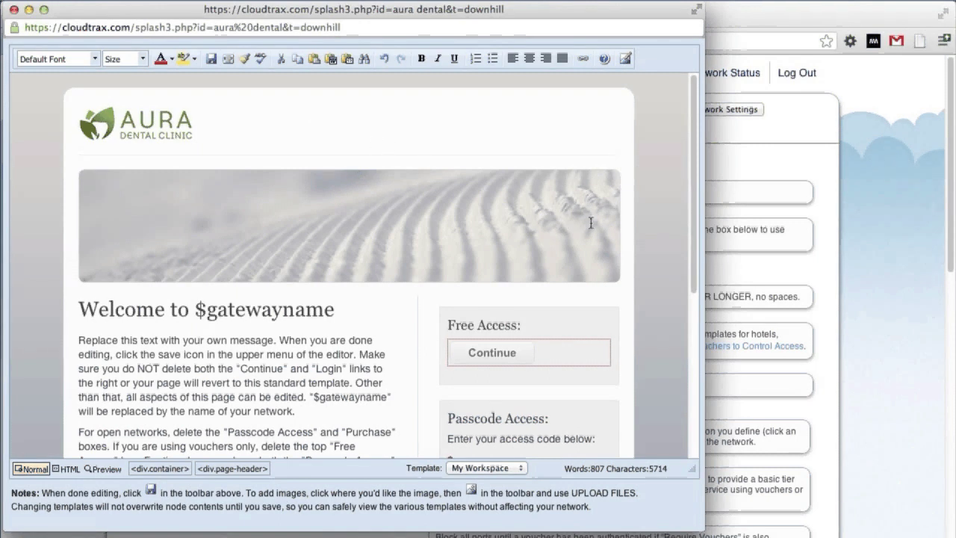
pyautogui.click(622, 218)
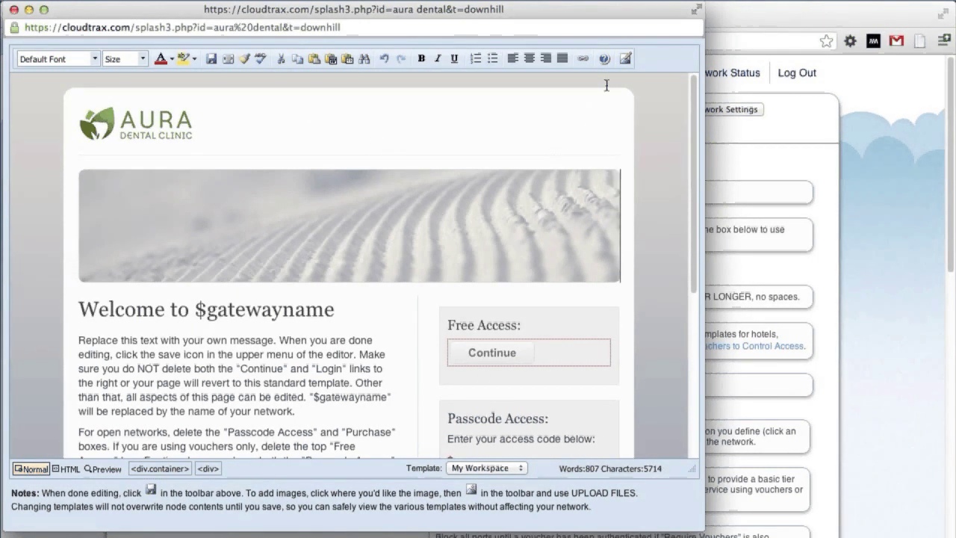
# Upload and insert bamboo_header.jpg, then delete the old grey wave banner
pyautogui.click(626, 58)
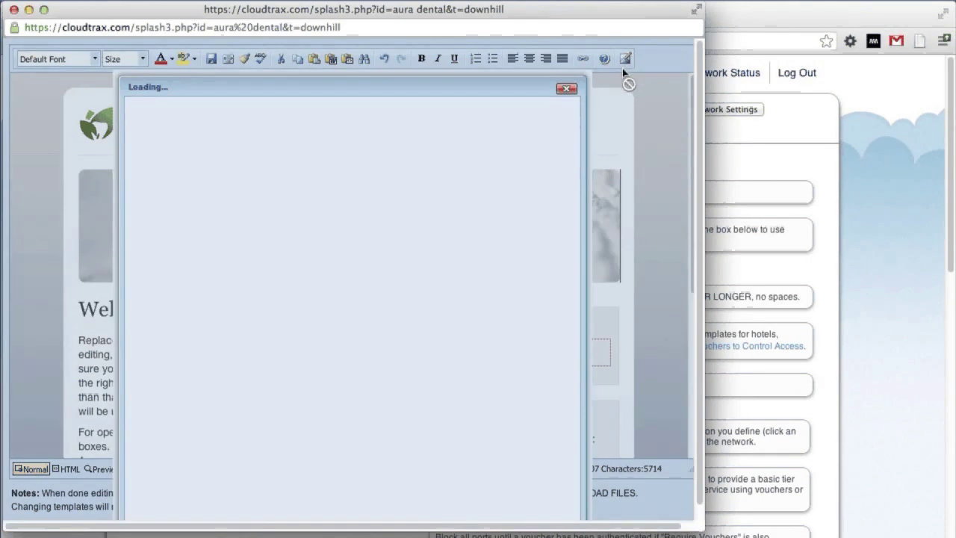
pyautogui.click(357, 423)
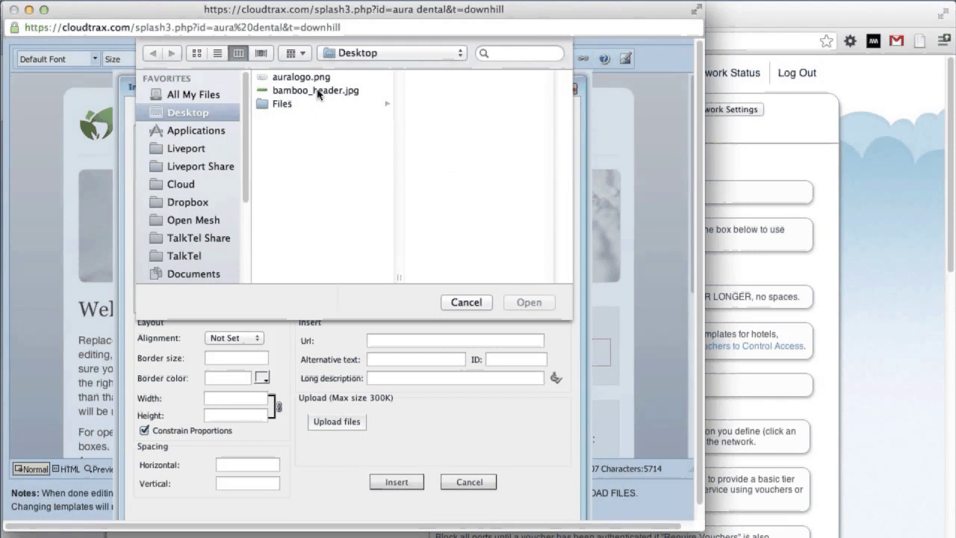
pyautogui.click(316, 90)
pyautogui.click(529, 302)
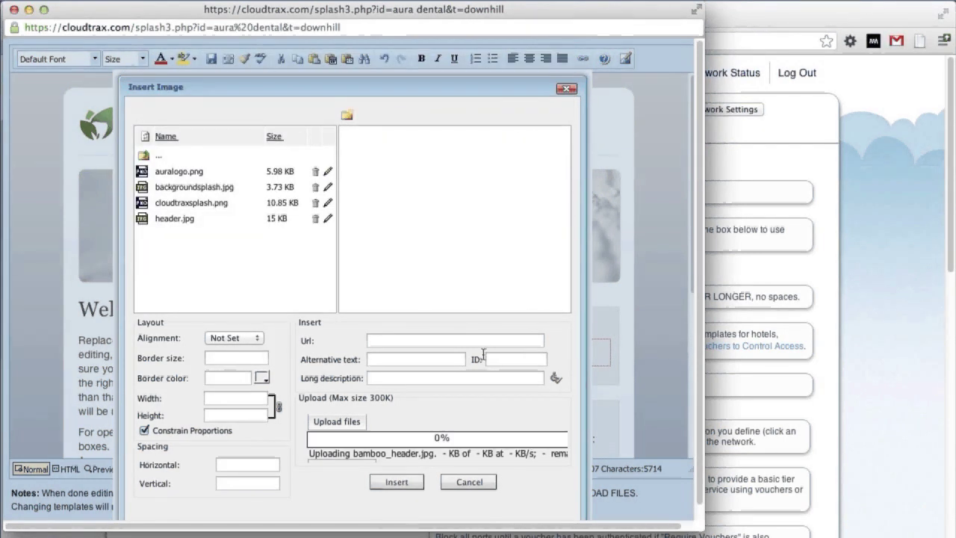
pyautogui.click(410, 486)
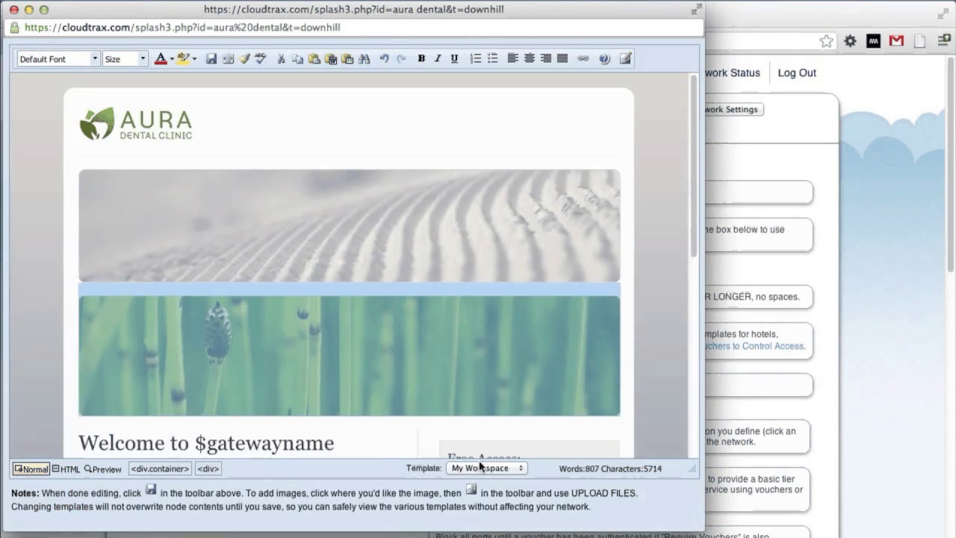
pyautogui.click(464, 392)
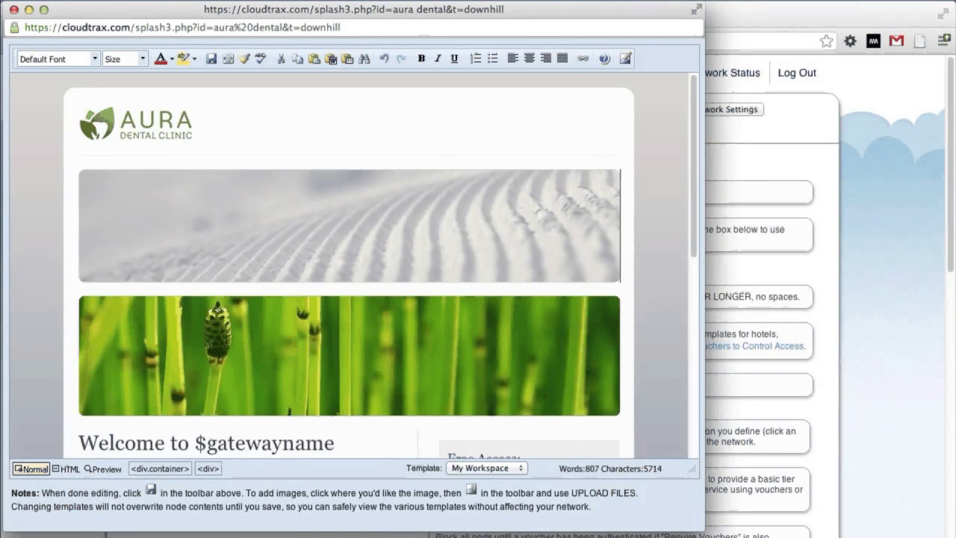
pyautogui.press('BackSpace')
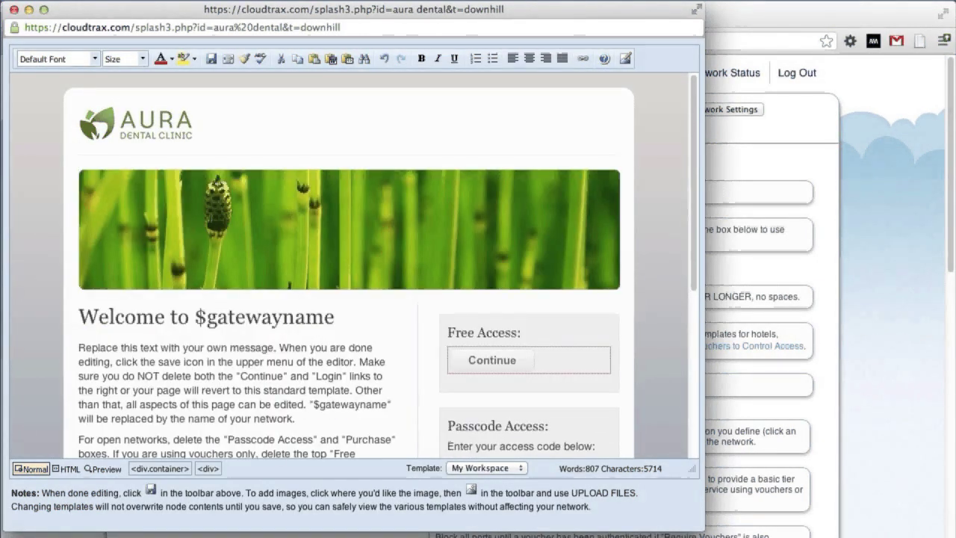
# Replace the two placeholder intro paragraphs with the Aura Dental Clinic welcome text
pyautogui.scroll(-5, 695, 227)
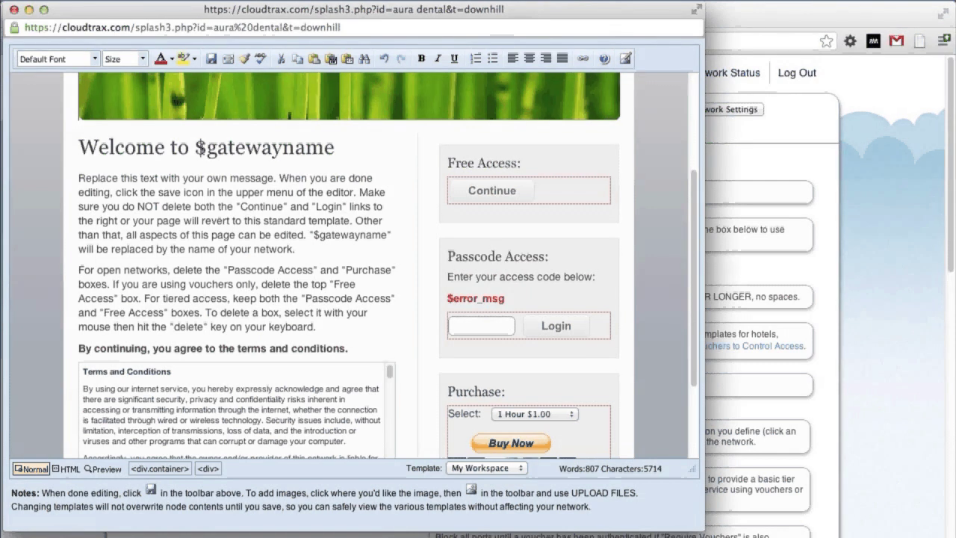
pyautogui.moveTo(77, 178); pyautogui.dragTo(319, 324)
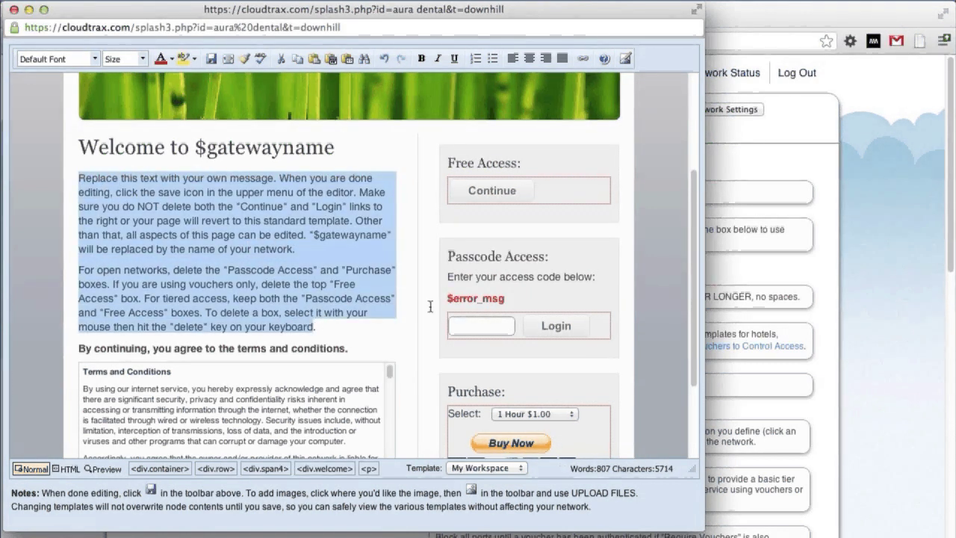
pyautogui.write('Here at Aura Dental Clinic, our goal is to provide you with great service and care. We chose the name because we want it to exemplify your experience. Everything from the moment you enter our spa-like facility is designed to make you feel at ease. Relaxing music and colors invite you into our office. Enjoy a beverage as you sit in our waiting room. All our patients will be treated in a professional but friendly manner. Our hope is to improve your perception of how dentistry can be. Enjoy this complimentary wireless Internet access.')
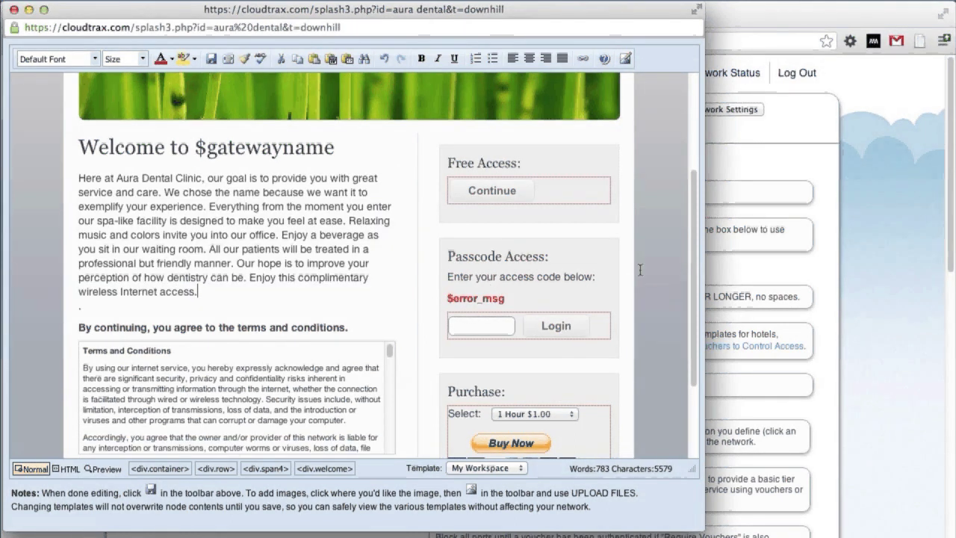
# Delete the Passcode Access and Purchase boxes, leaving only Free Access, and save the page
pyautogui.scroll(-2, 688, 253)
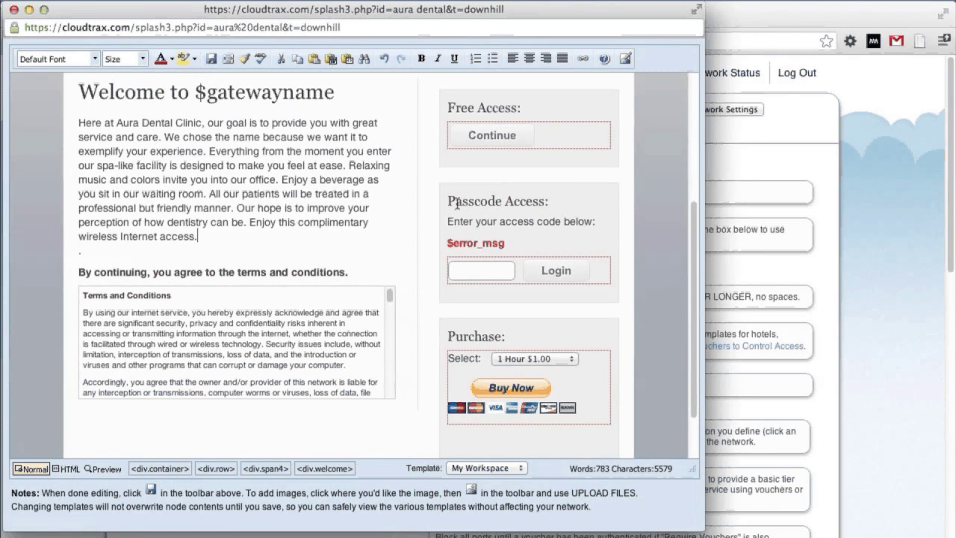
pyautogui.moveTo(449, 201); pyautogui.dragTo(558, 302)
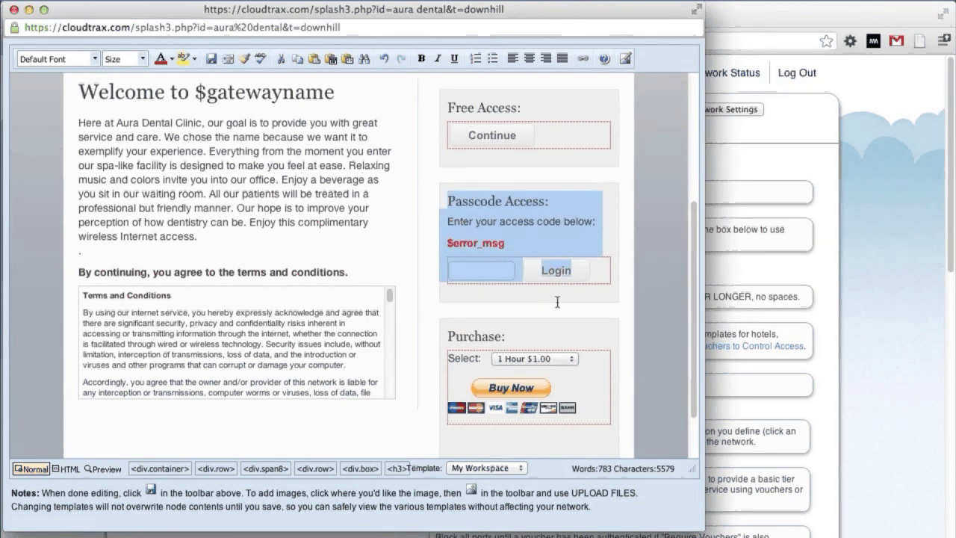
pyautogui.press('BackSpace')
pyautogui.press('BackSpace')
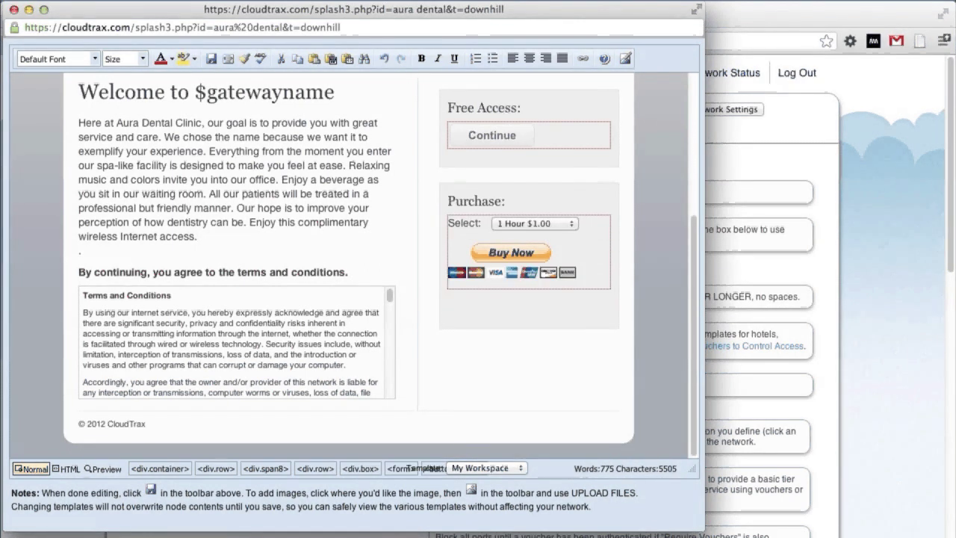
pyautogui.moveTo(450, 308); pyautogui.dragTo(449, 199)
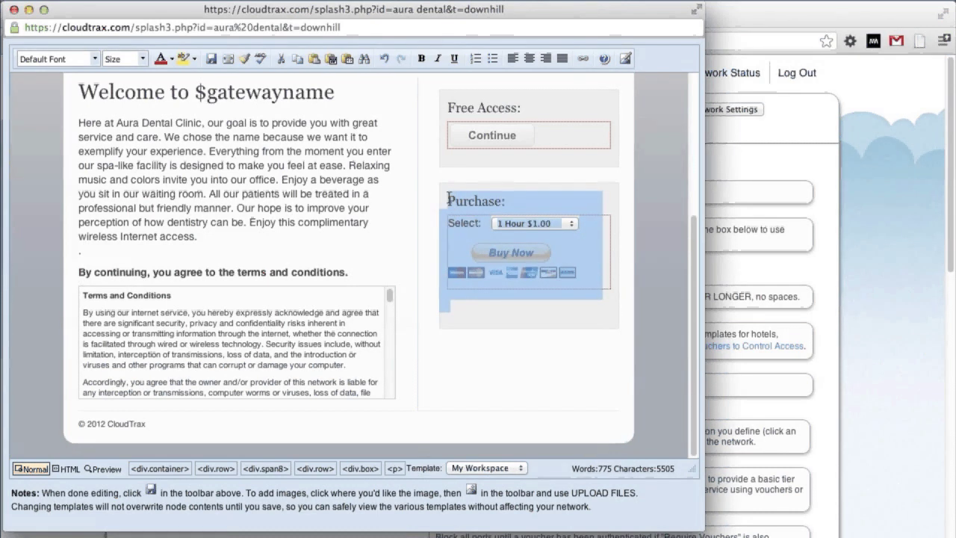
pyautogui.press('BackSpace')
pyautogui.moveTo(695, 234); pyautogui.dragTo(702, 97)
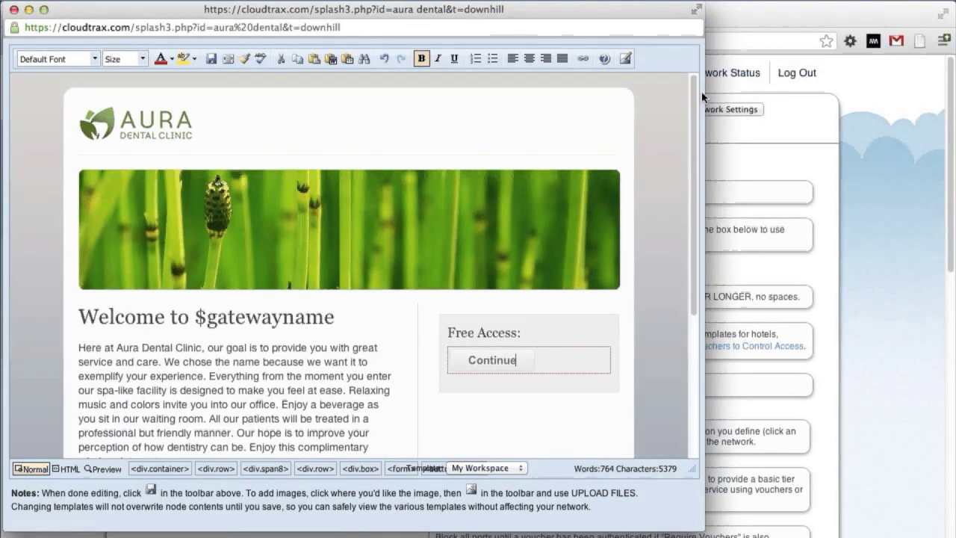
pyautogui.click(212, 61)
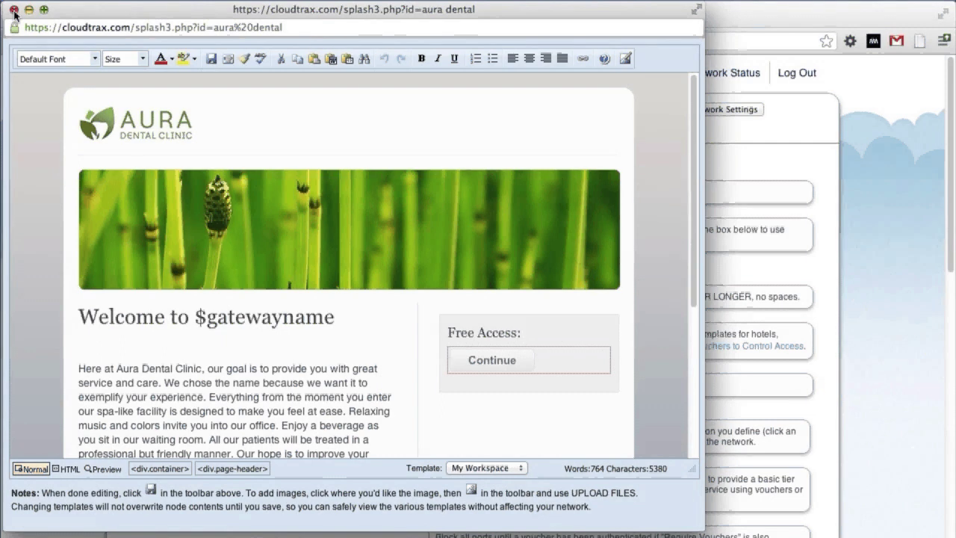
# Close the splash editor, tick Splash Page Enable, and apply Update Network Settings
pyautogui.click(14, 10)
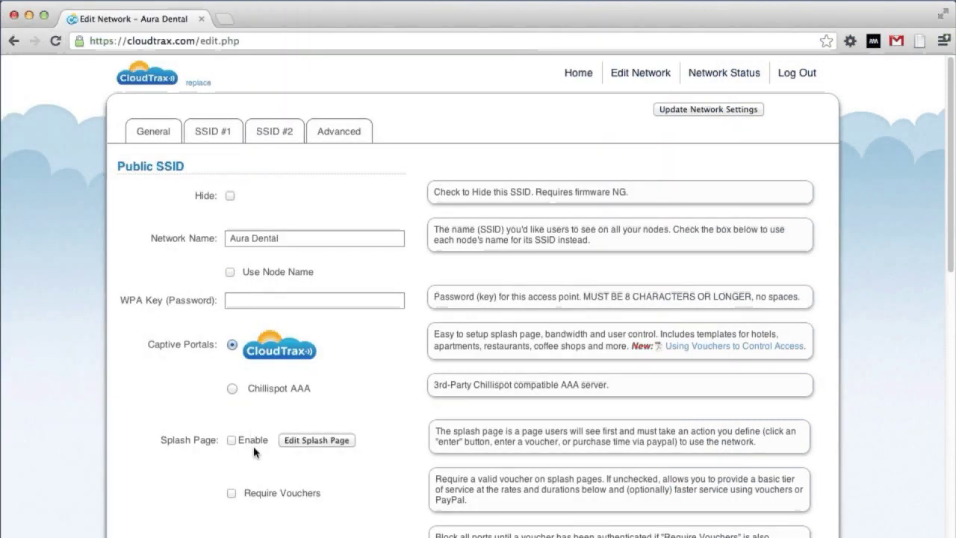
pyautogui.click(232, 440)
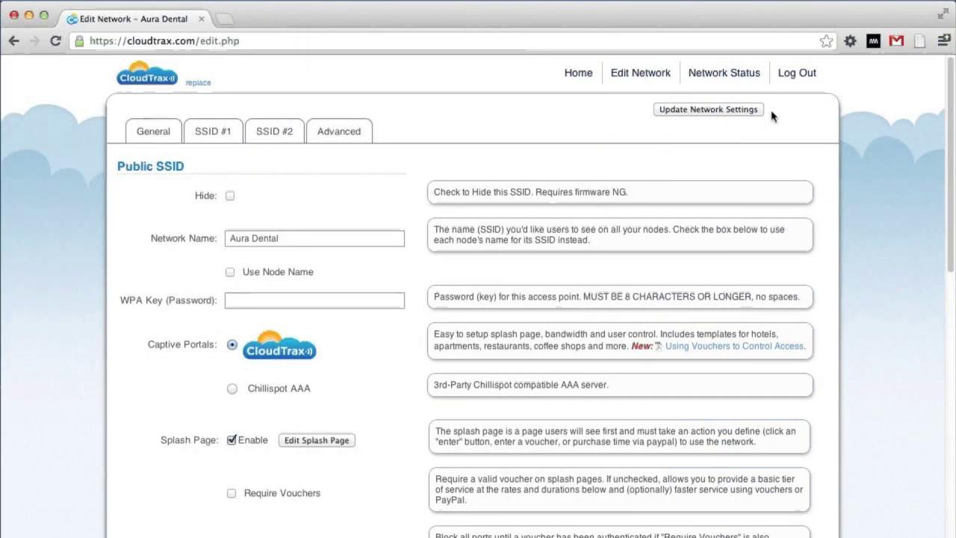
pyautogui.click(712, 110)
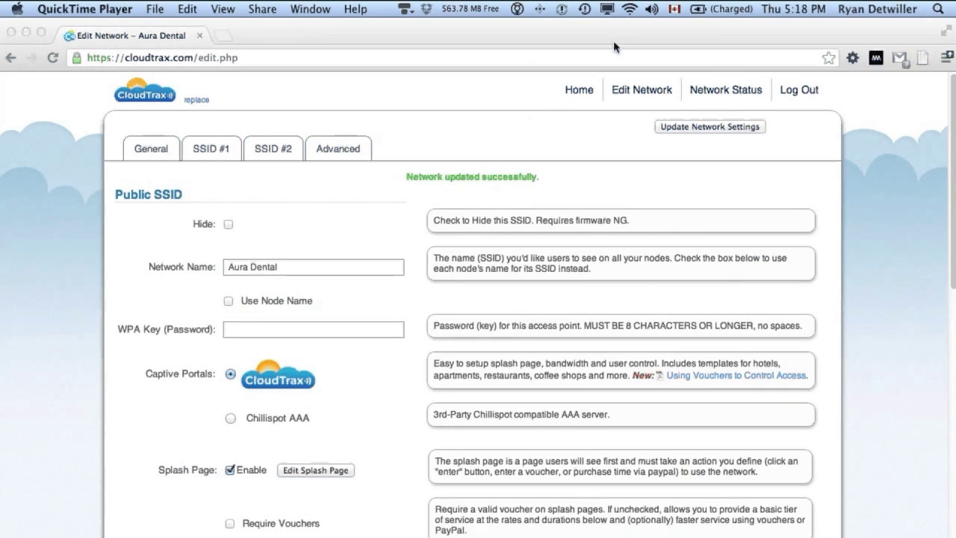
# Join the Aura Dental Wi-Fi network from the Mac's menu bar
pyautogui.click(630, 9)
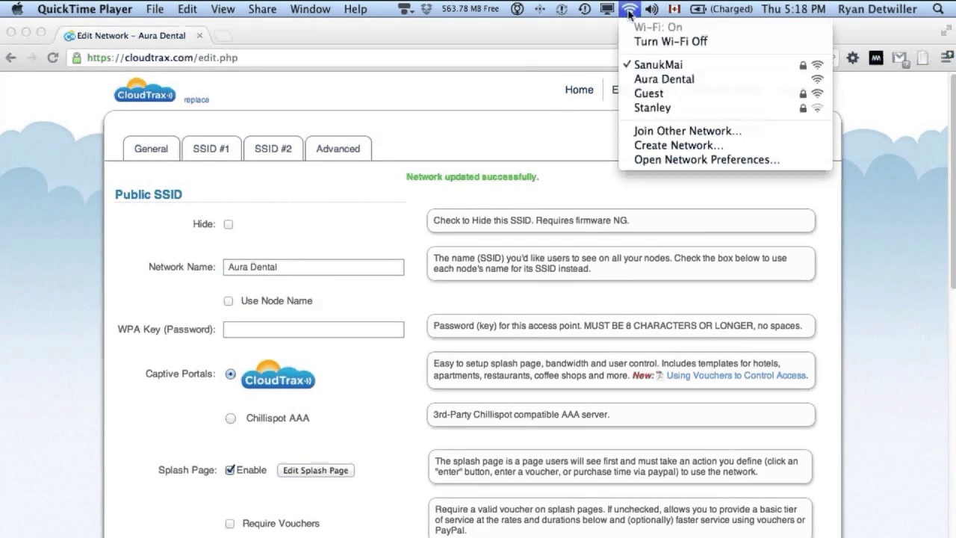
pyautogui.click(654, 79)
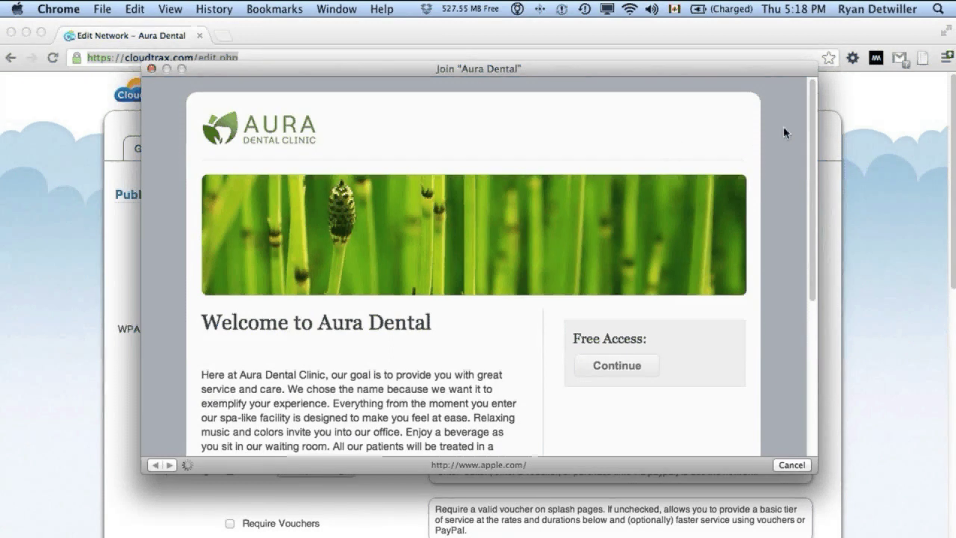
pyautogui.moveTo(810, 101); pyautogui.dragTo(810, 210)
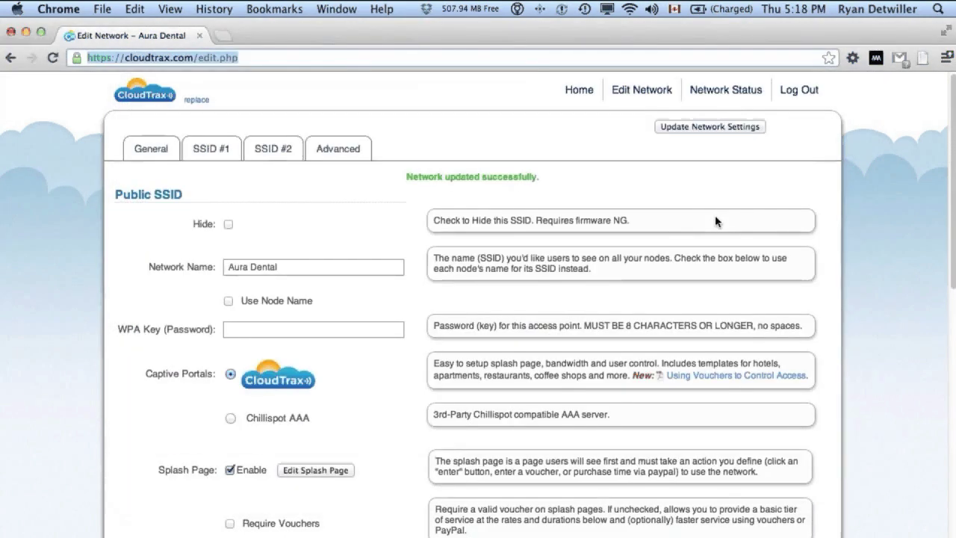
# Load google.ca in Chrome's address bar
pyautogui.press('super+l')
pyautogui.write('google.ca')
pyautogui.press('Return')
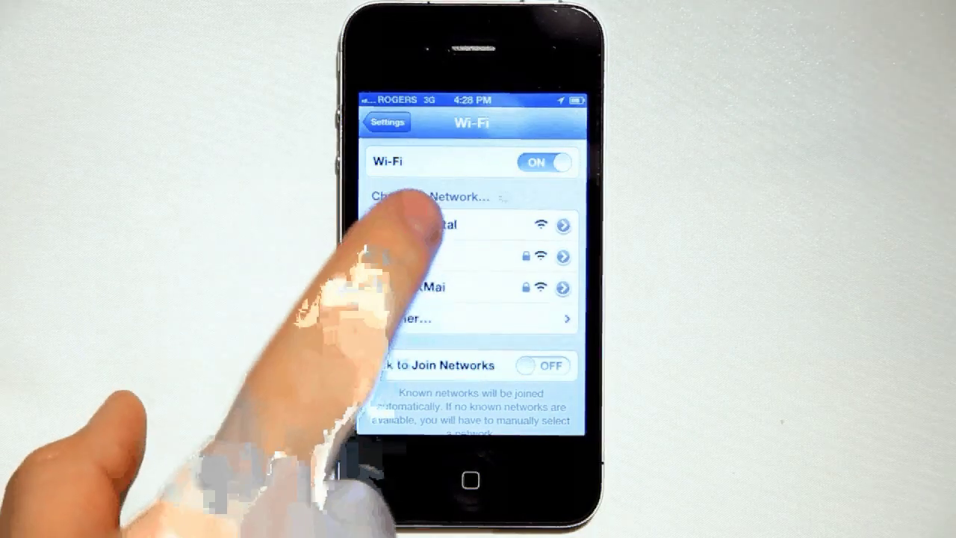
# Join Aura Dental on the iPhone and scroll the Log In splash page toward Continue
pyautogui.click(419, 225)
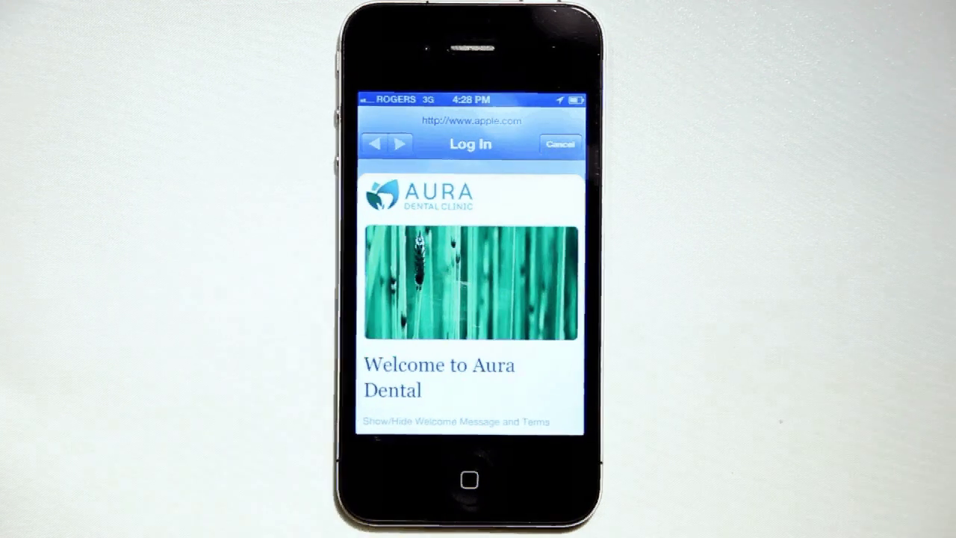
pyautogui.moveTo(423, 407); pyautogui.dragTo(426, 289)
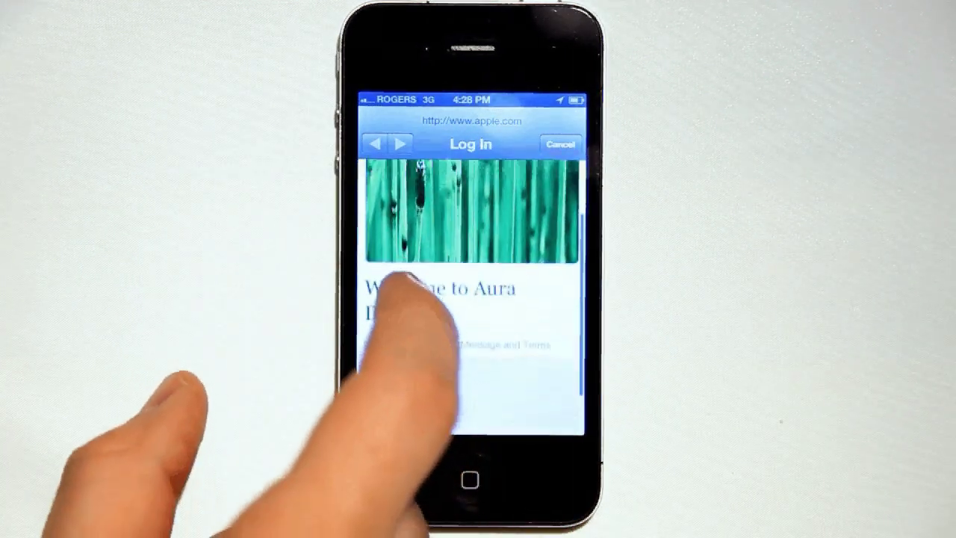